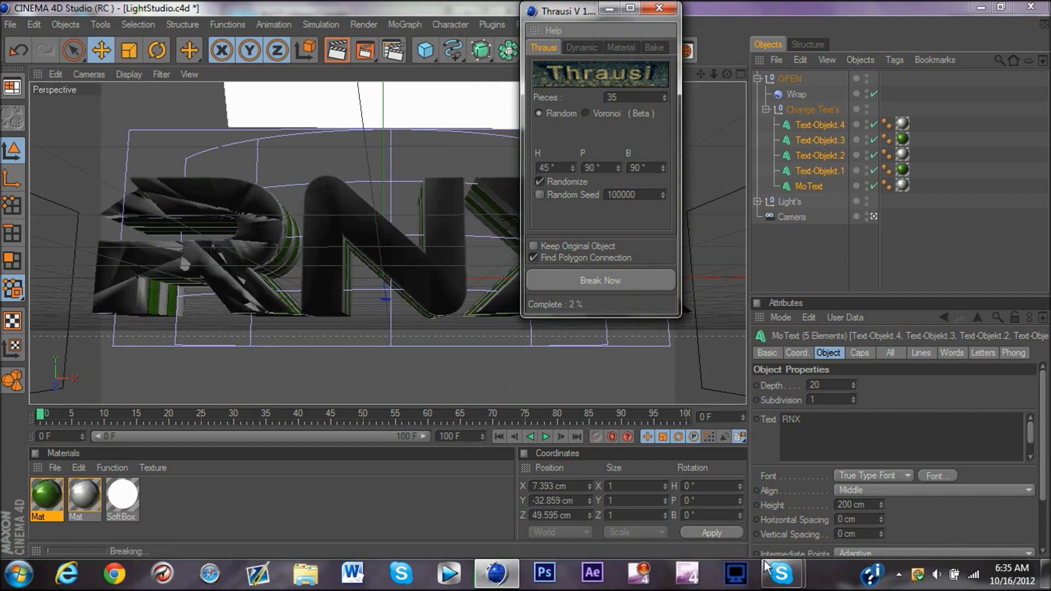
Send "its not free" and "yeah. i nver changed that it was was there for awhile already :/" to the Skype contact.
type("its not free")
key("Return")
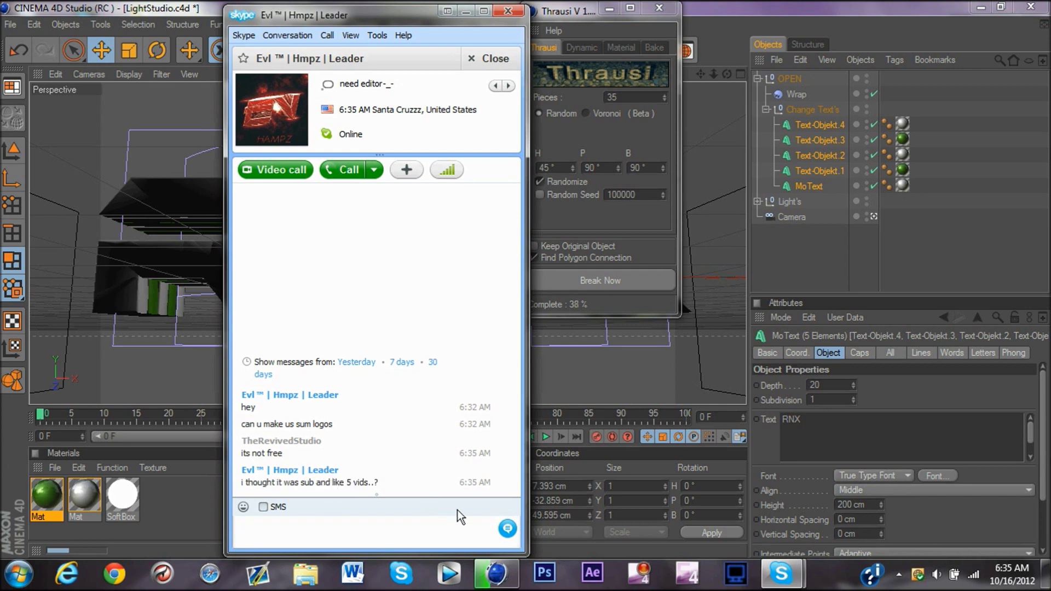
type("yeah. i nver changed th")
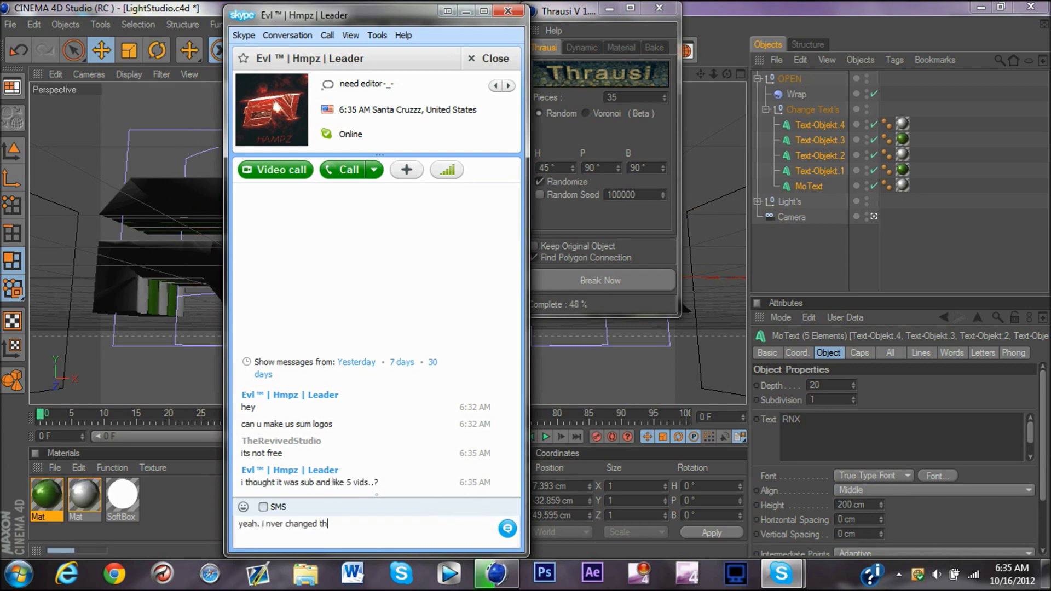
type("dy :/")
key("Return")
left_click(539, 6)
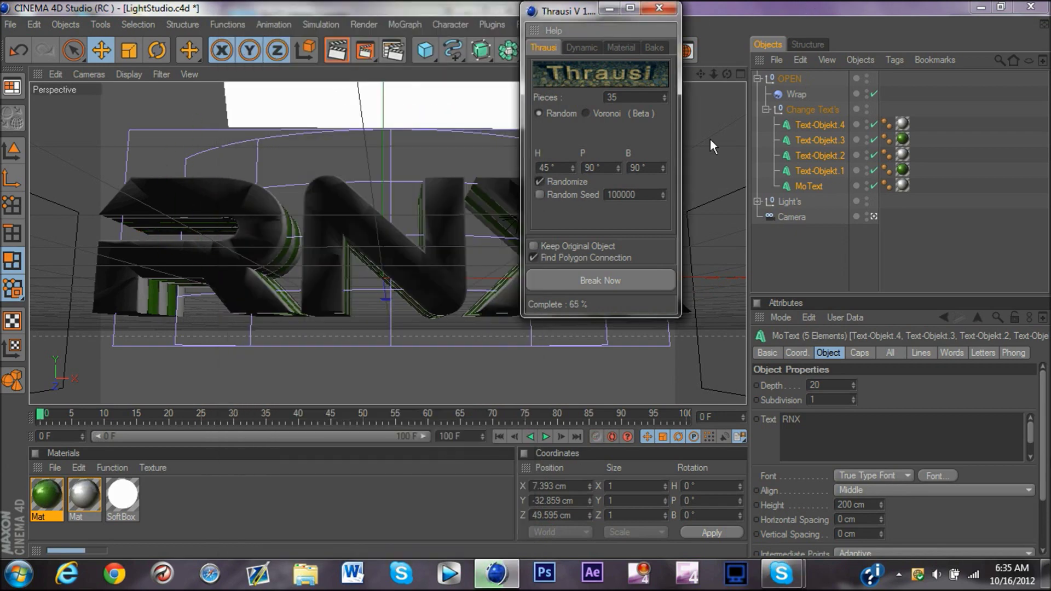
Reopen the Skype chat and send "sorry", "ill think about the prices" and "it doesnt cost money though".
left_click(782, 573)
left_click(695, 493)
type("sorry")
key("Return")
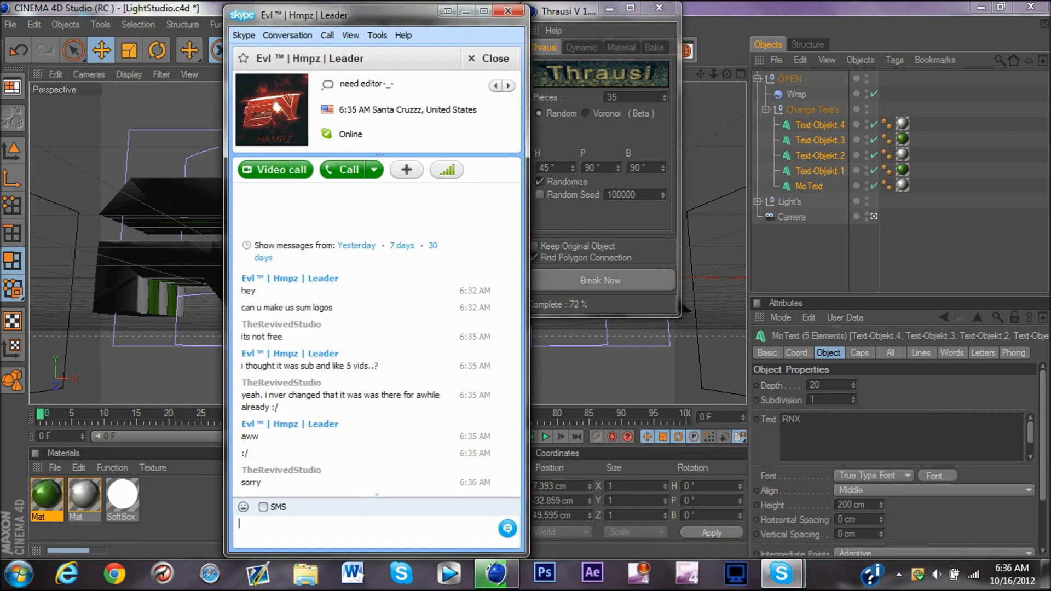
type("ill think about the prices")
key("Return")
type("it doesnt c")
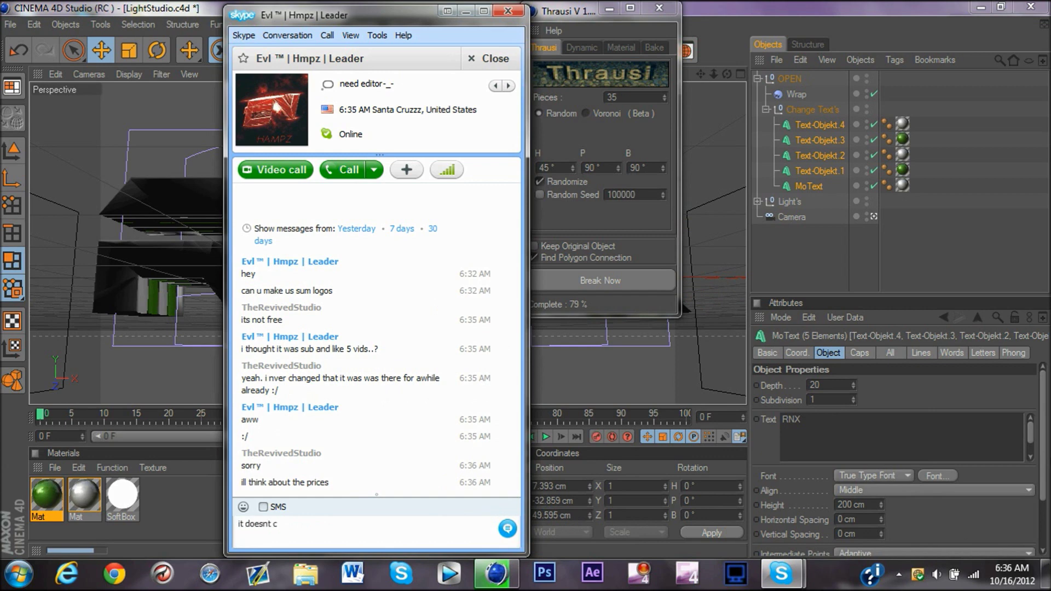
type("ost money though")
key("Return")
Ask the Skype contact "whats ur yt ?" and add the message "im not one of those ppl that charge".
type("whats ur yt ")
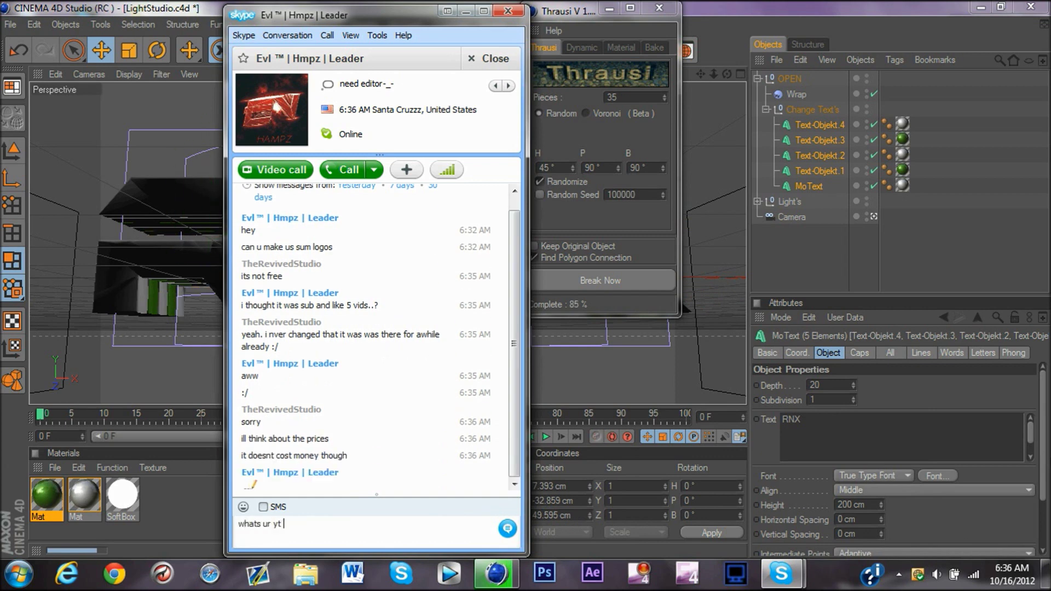
type("?")
key("Return")
type("im not one of those ppl that char")
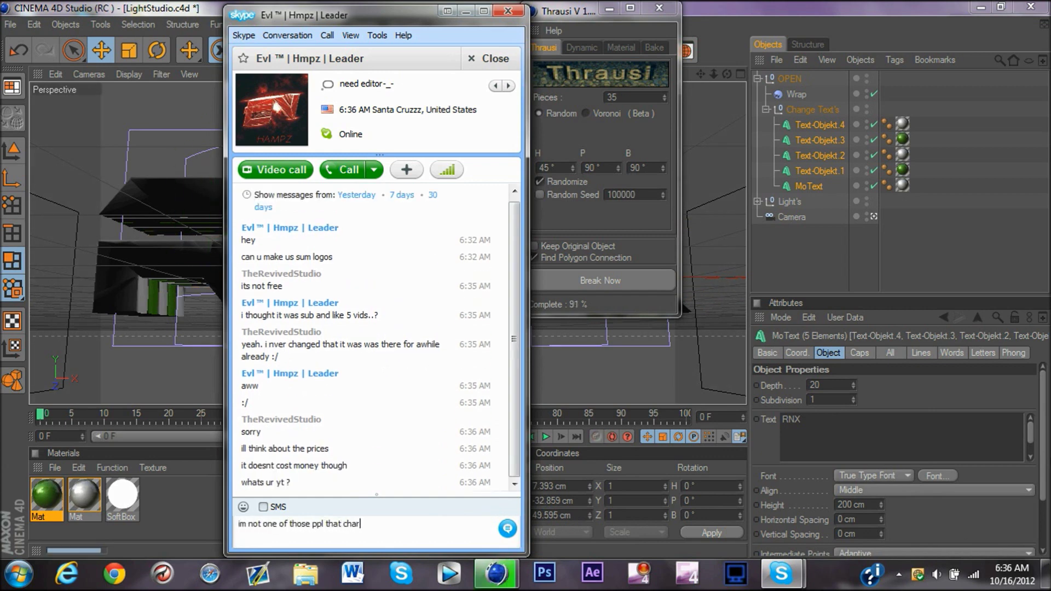
type("ge")
key("Return")
Send "mayb in the future ill charge when i get better" in Skype and close the Thrausi window in Cinema 4D.
type("mayb inthe future ill ")
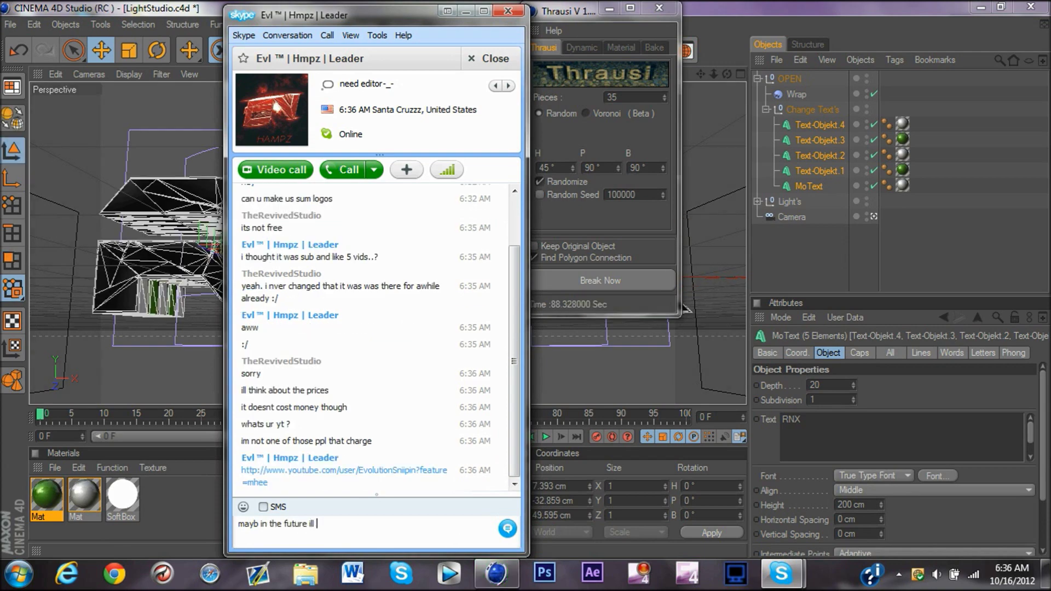
type("charge when i get better")
left_click(649, 8)
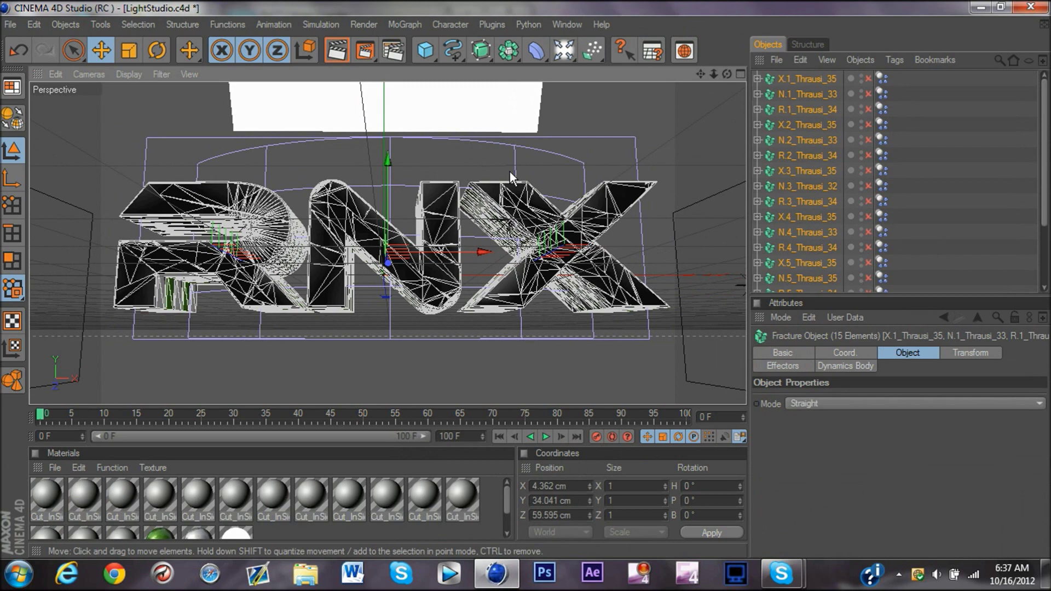
Add a null object and a MoGraph Random effector, placing the effector directly below the null in the object hierarchy list.
left_click(65, 24)
left_click(77, 44)
scroll(962, 143, "down", 3)
scroll(961, 143, "up", 3)
left_click(405, 24)
mouse_move(471, 45)
left_click(562, 142)
left_click_drag(794, 78, 828, 108)
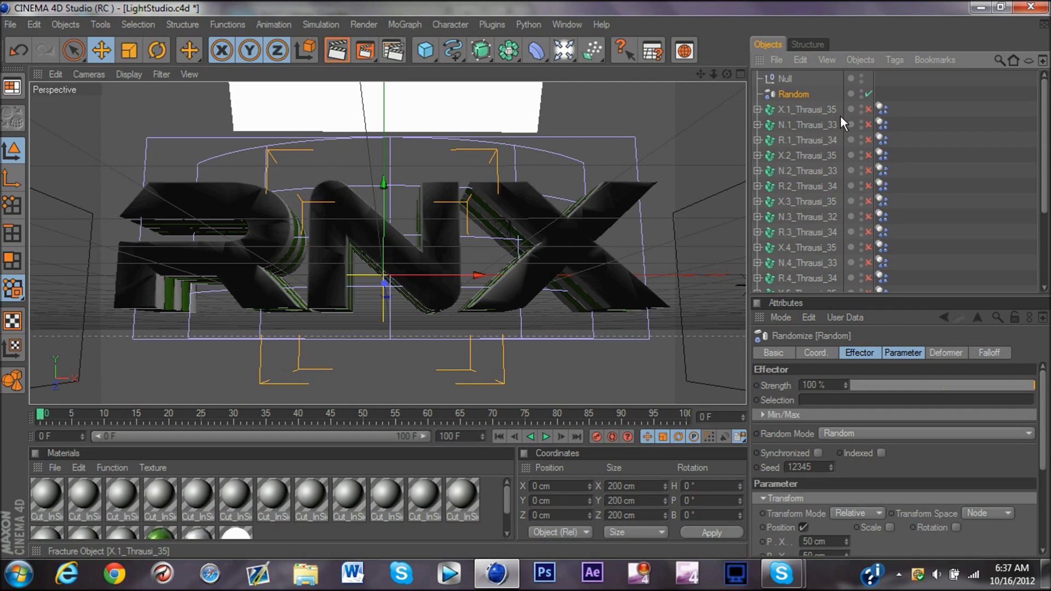
Set the Random effector's strength to 4%.
left_click_drag(827, 385, 793, 383)
left_click(814, 110)
key("ctrl+shift+a")
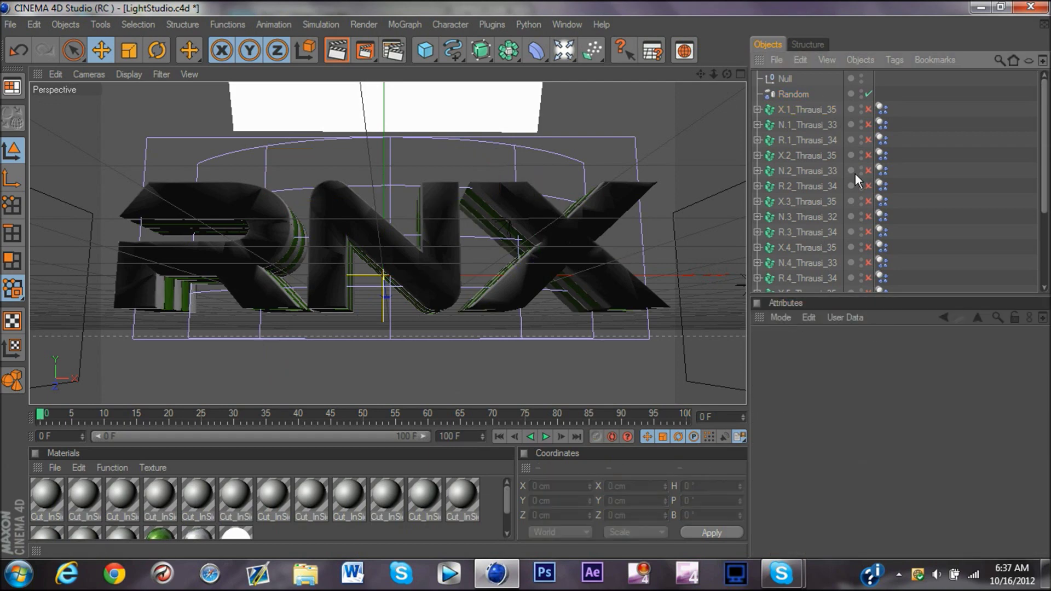
left_click(791, 95)
double_click(815, 386)
type("4")
key("Return")
Switch to the Skype chat, reply "ohokay" and return to Cinema 4D.
left_click(782, 572)
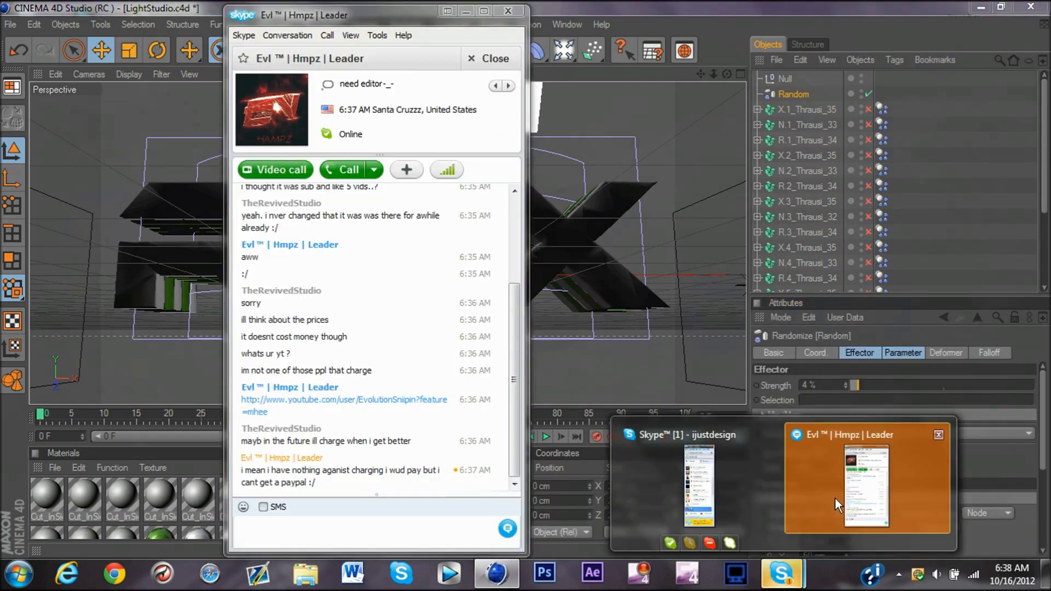
left_click(835, 497)
type("ohokay")
key("Return")
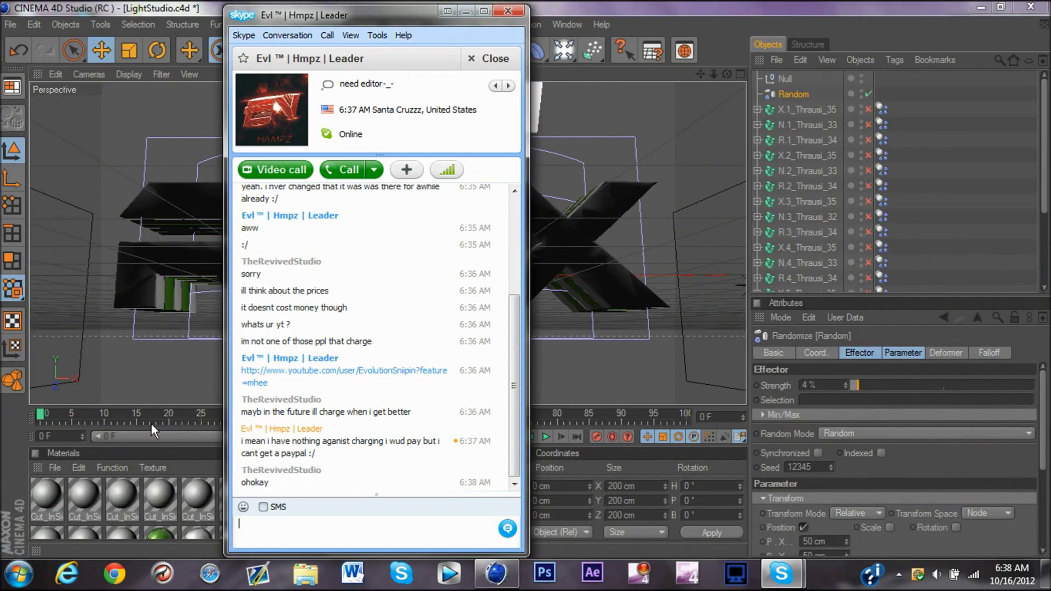
left_click(114, 396)
Set the Random effector's position to 40 cm in X, Y and Z with Point deformation, and render the active view.
left_click(798, 94)
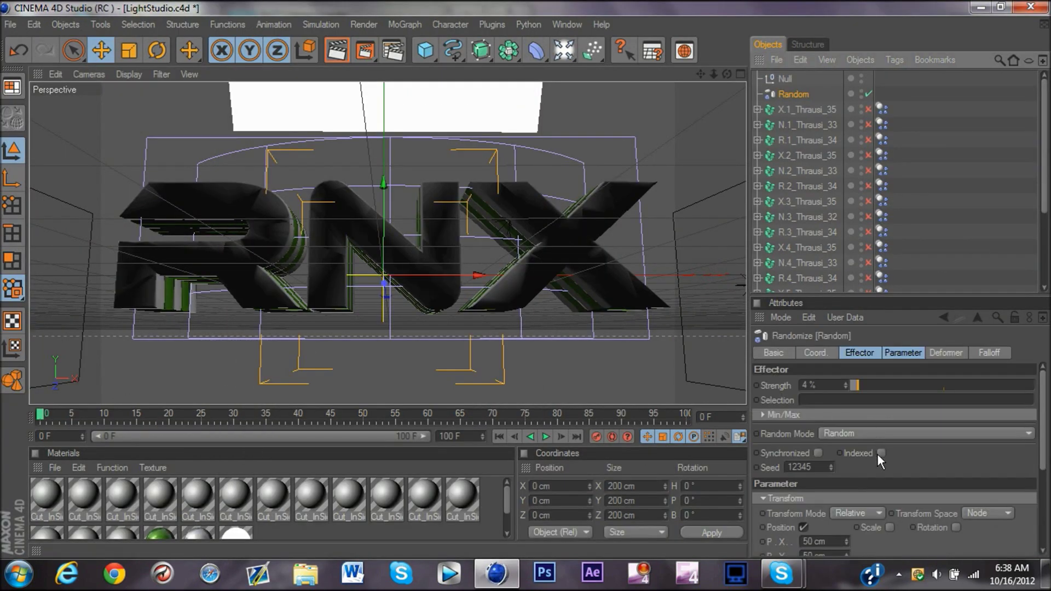
left_click(904, 352)
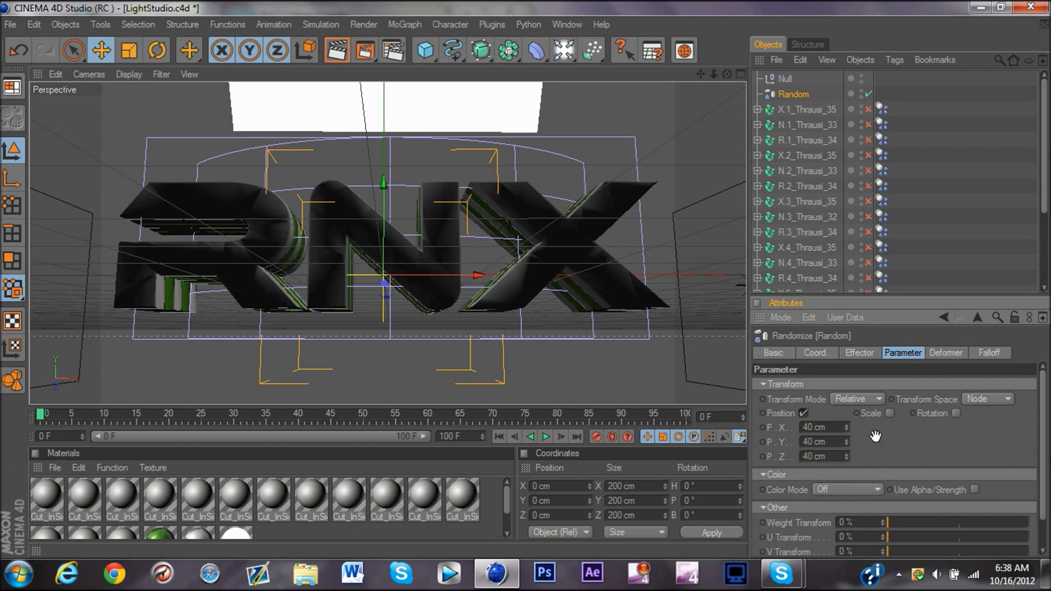
left_click(945, 352)
left_click(835, 385)
left_click(850, 396)
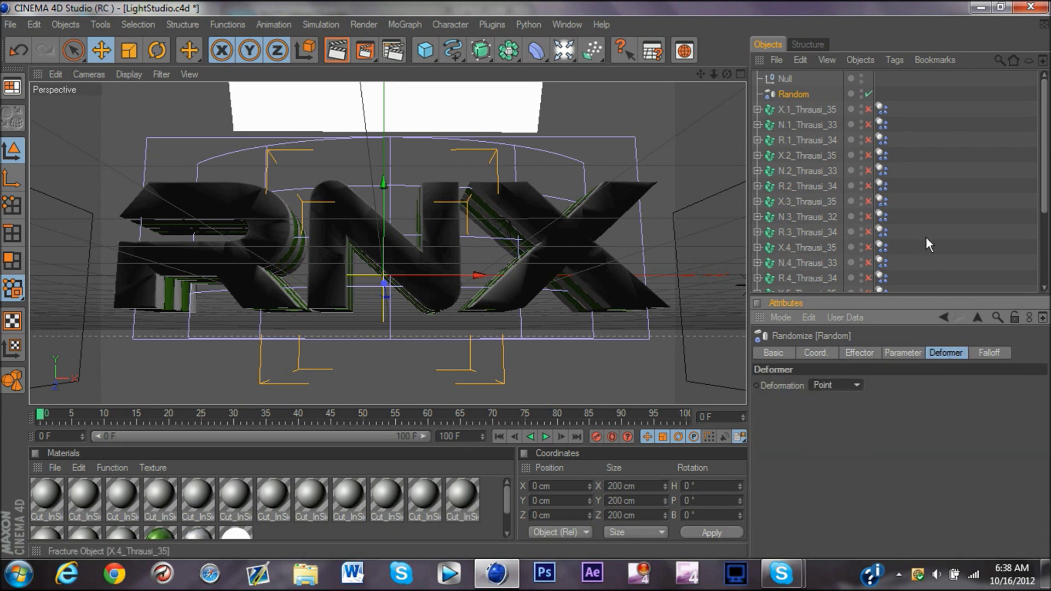
left_click(332, 54)
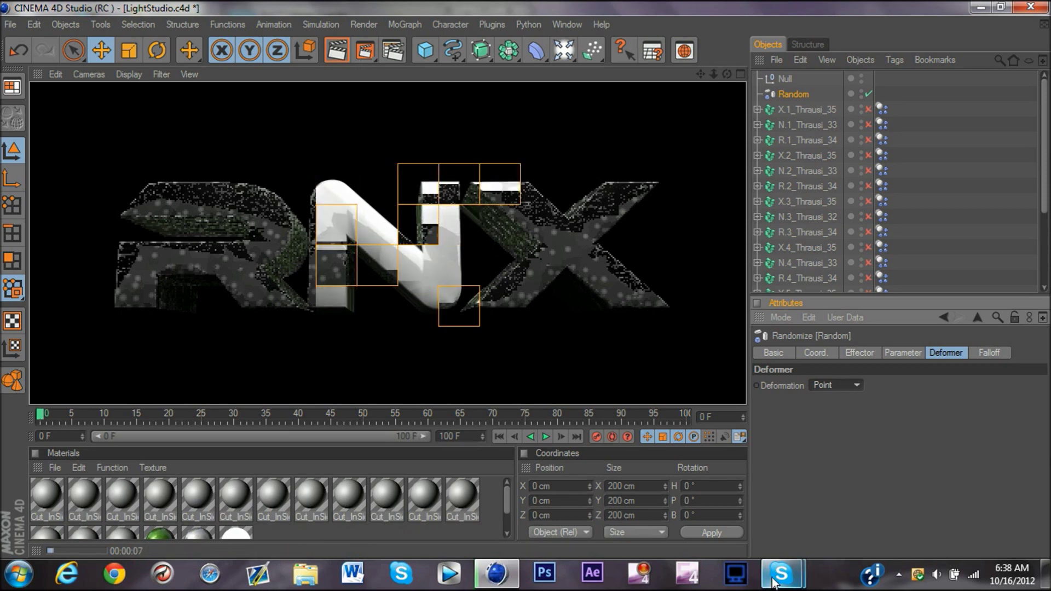
Switch to the Skype chat and open the YouTube channel link the contact sent.
mouse_move(778, 575)
left_click(873, 539)
type("wh")
left_click(344, 371)
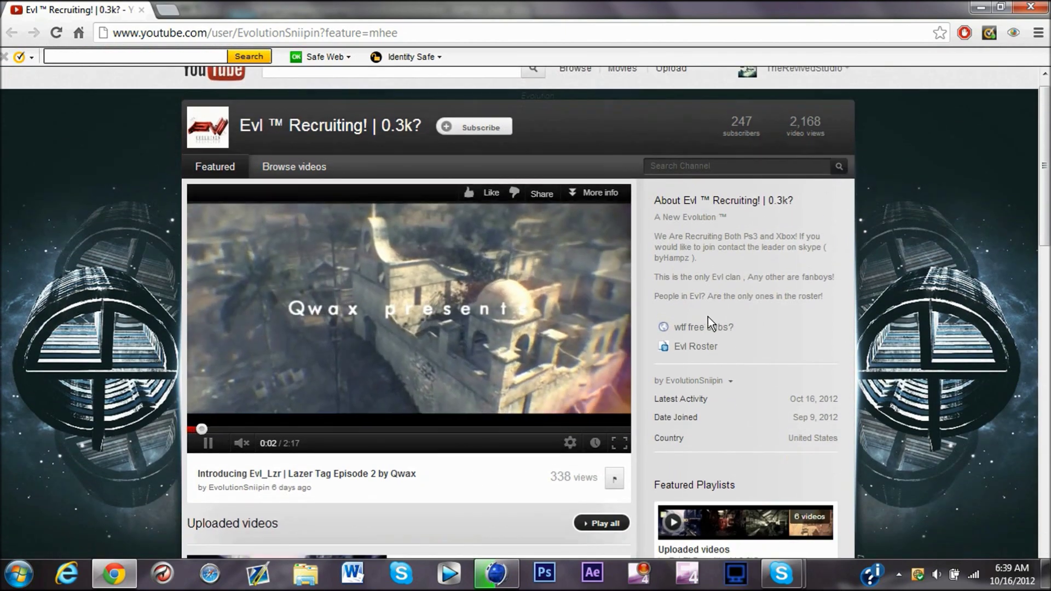
Look over the YouTube channel page and its "wtf free subs?" link, close the extra tab and pause the featured video.
right_click(708, 319)
left_click(731, 320)
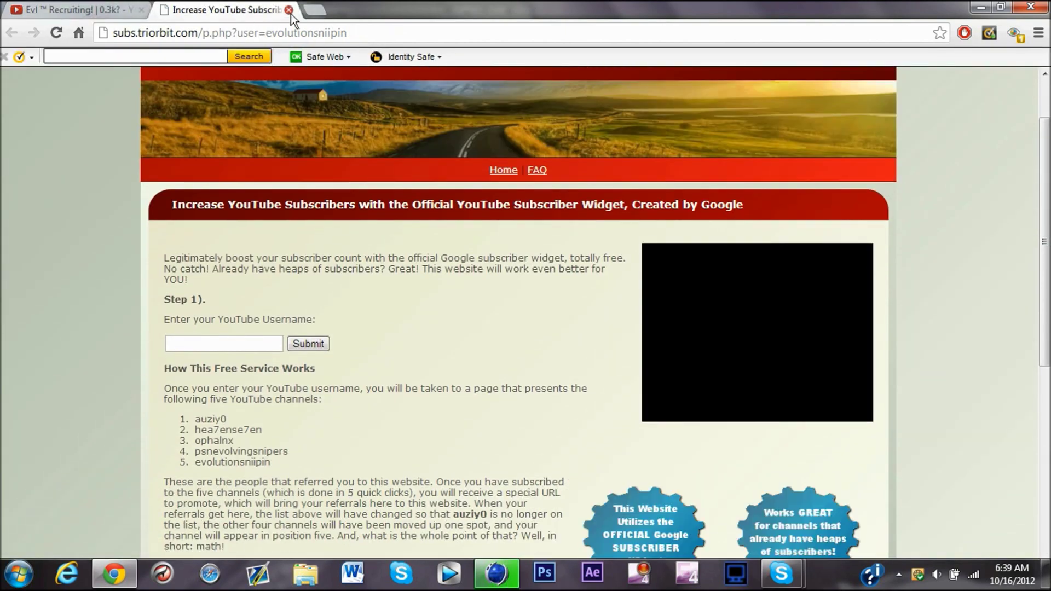
left_click(289, 10)
scroll(484, 247, "down", 15)
scroll(563, 281, "up", 15)
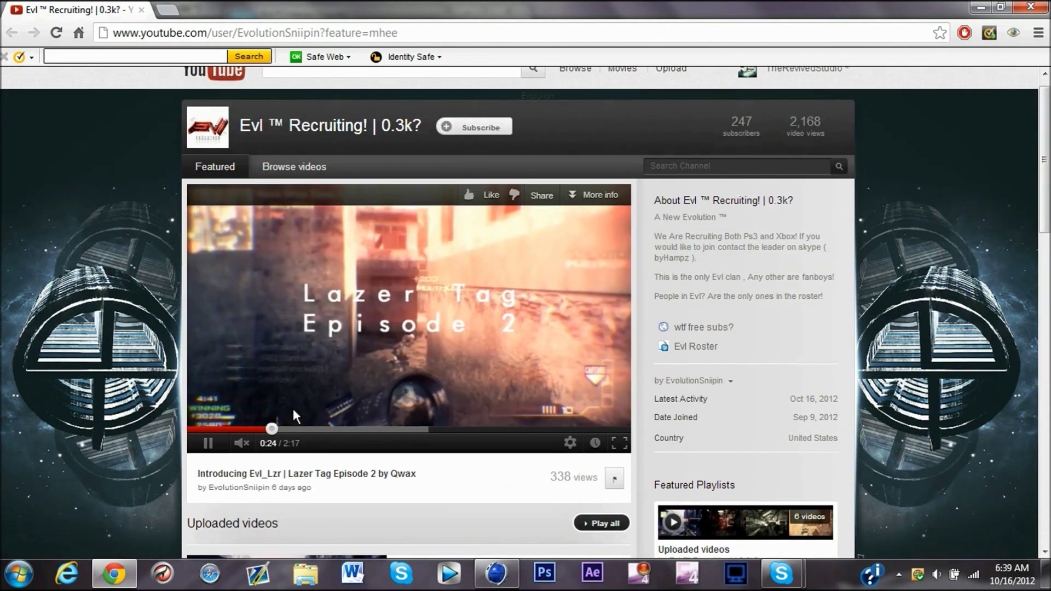
left_click(208, 443)
Return to Cinema 4D, lower the viewing angle on the RNX text and render the active view.
left_click(497, 573)
mouse_move(728, 73)
left_mouse_down()
mouse_move(727, 83)
mouse_move(728, 73)
left_mouse_up()
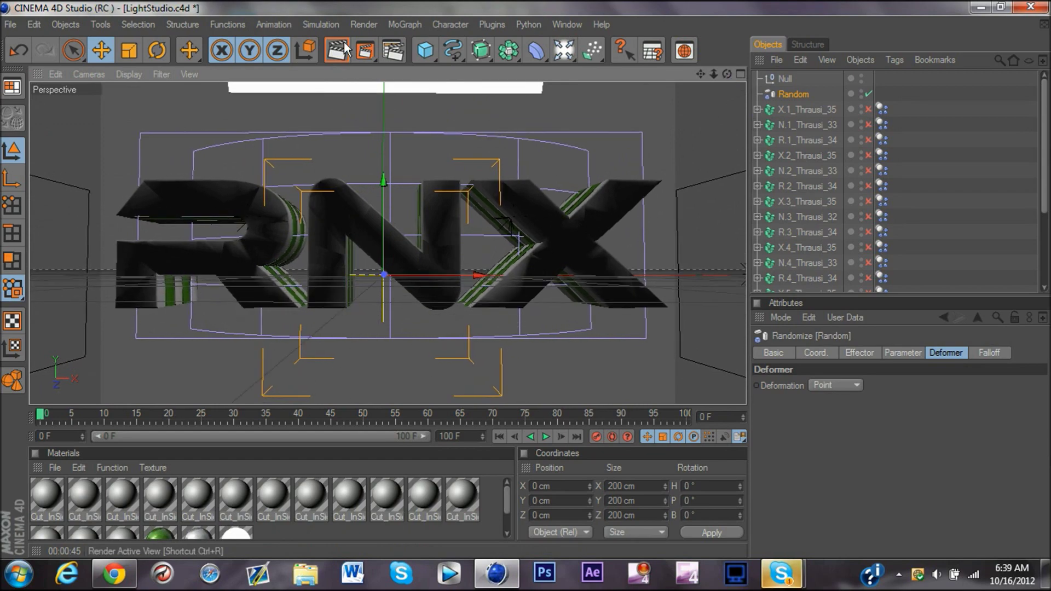
left_click(338, 50)
Reply "yeah. you guys got good content" in the Skype chat and return to Cinema 4D.
left_click(789, 570)
type("yeah, you guys got good content")
key("Return")
left_click(853, 498)
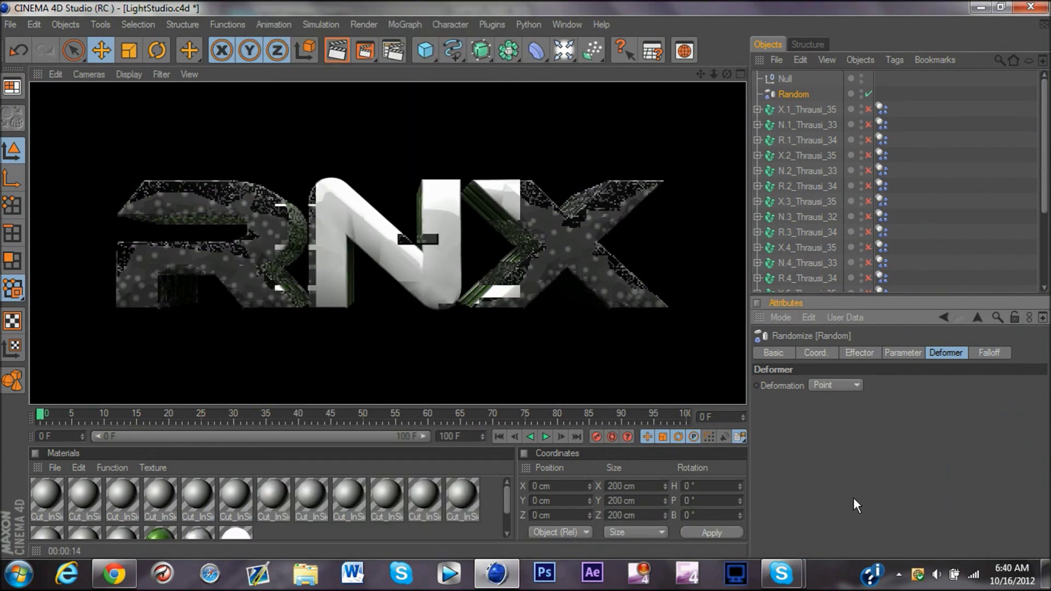
Deselect the Random effector and render the RNX scene to the Picture Viewer.
left_click(597, 234)
left_click(912, 131)
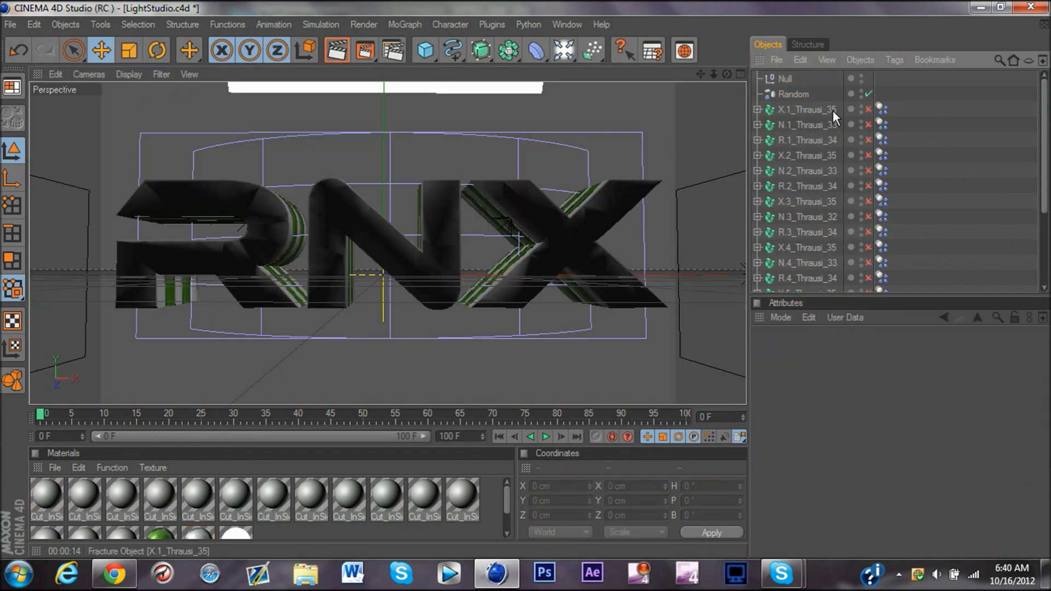
left_click(333, 53)
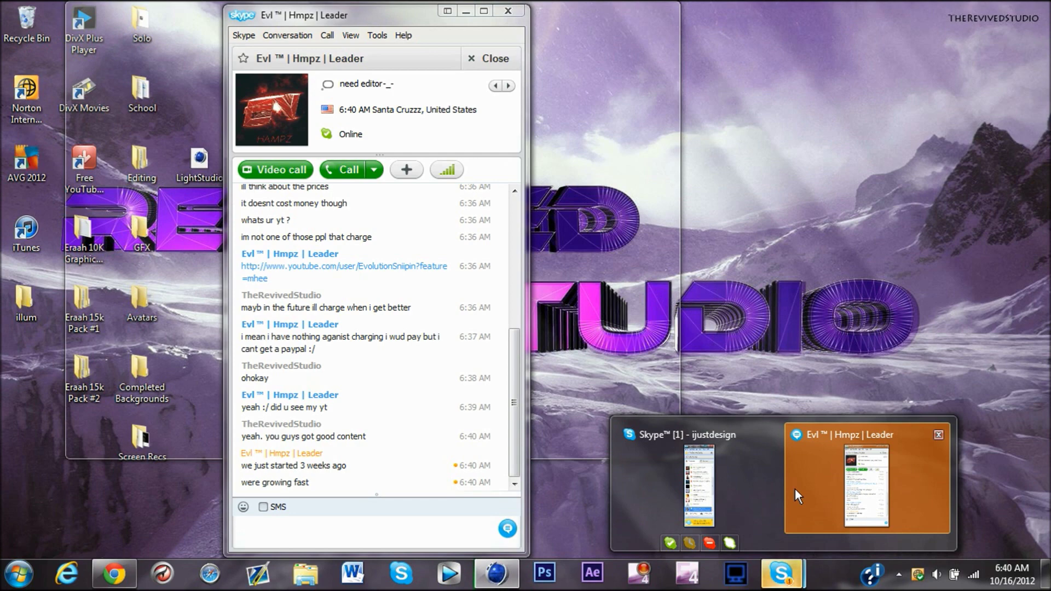
Reply "yeah. i see" in the Skype chat and close the Picture Viewer in Cinema 4D.
left_click(795, 488)
left_click(838, 349)
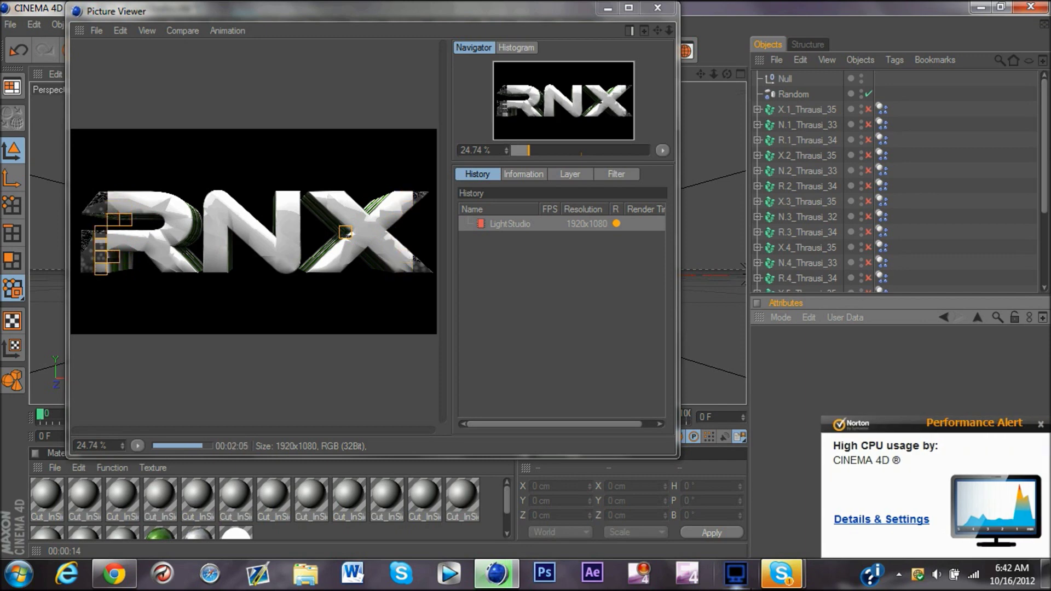
left_click(653, 12)
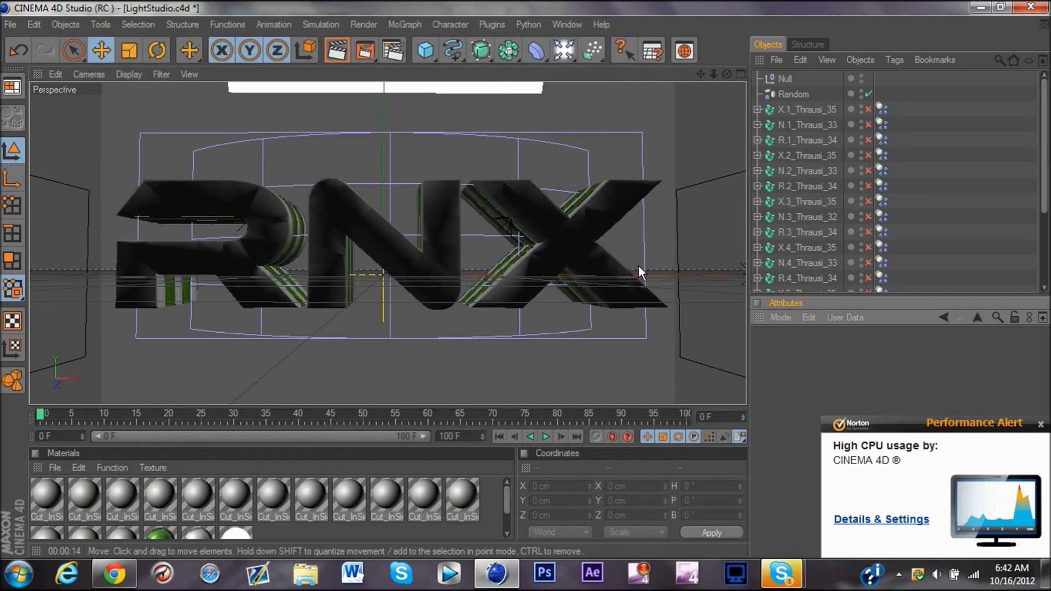
Set the render output resolution to 1366 x 768 and close the render settings.
left_click(393, 50)
type("1366")
key("Tab")
type("1")
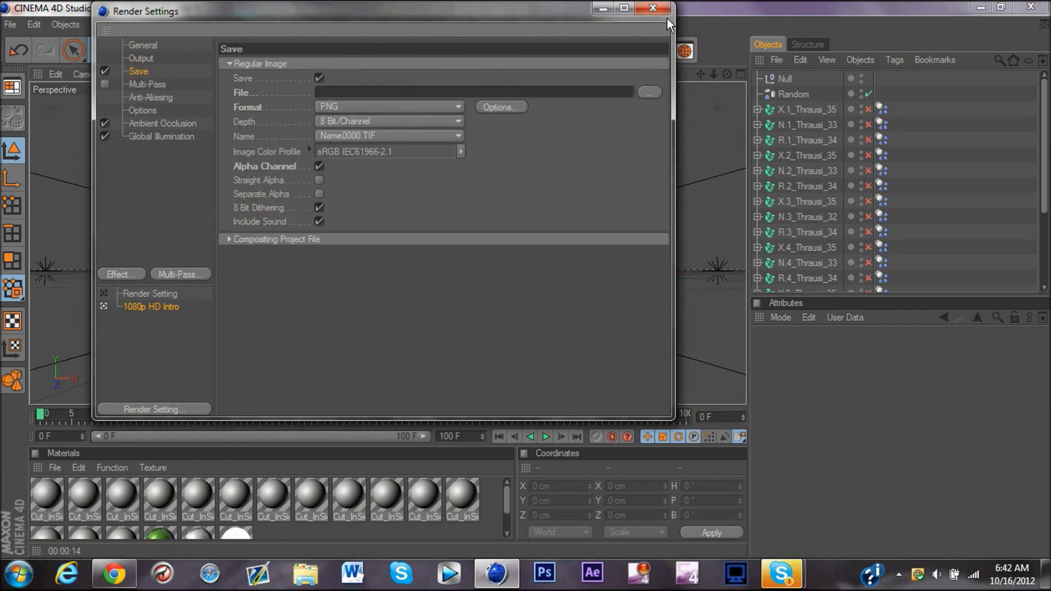
left_click(657, 8)
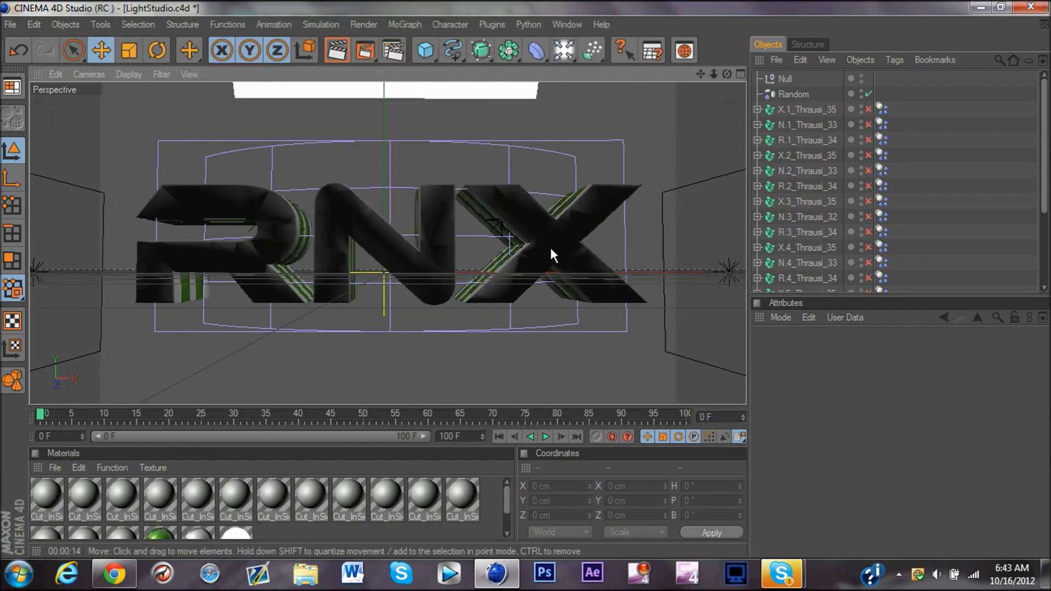
Reframe the camera on the RNX text, render it to the Picture Viewer and close the viewer.
left_click_drag(728, 74, 746, 61)
left_click(361, 51)
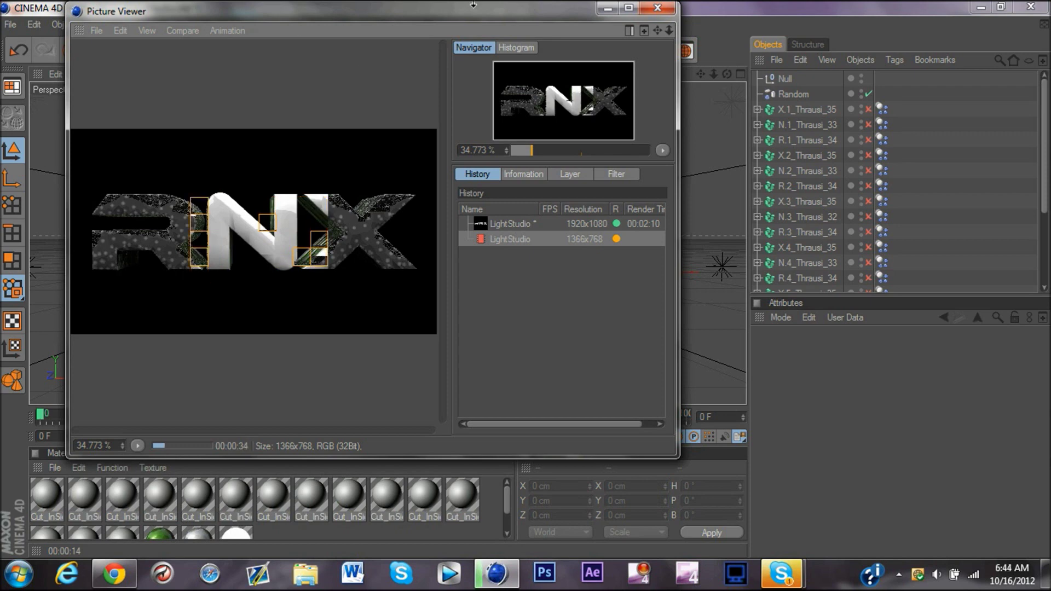
left_click(662, 15)
left_click(545, 338)
Set the rendered image's save path to a file named RNX on the Desktop.
left_click(393, 51)
left_click(650, 92)
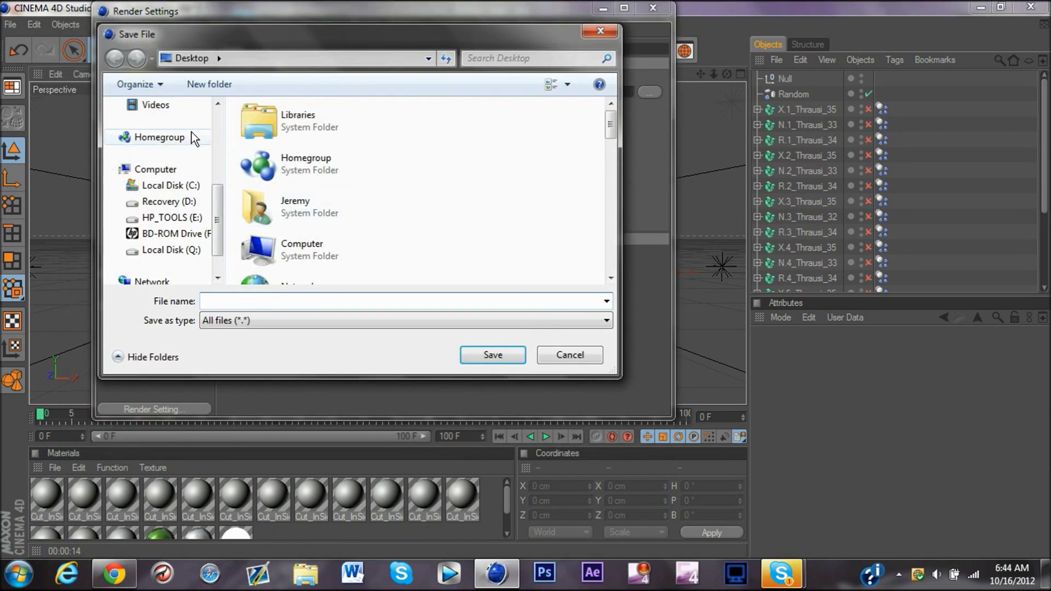
key("Escape")
left_click(652, 9)
Turn the camera slightly and render the RNX text to the Picture Viewer again.
left_click_drag(658, 146, 663, 145, "alt")
left_click(579, 340)
left_click(365, 50)
left_click(575, 339)
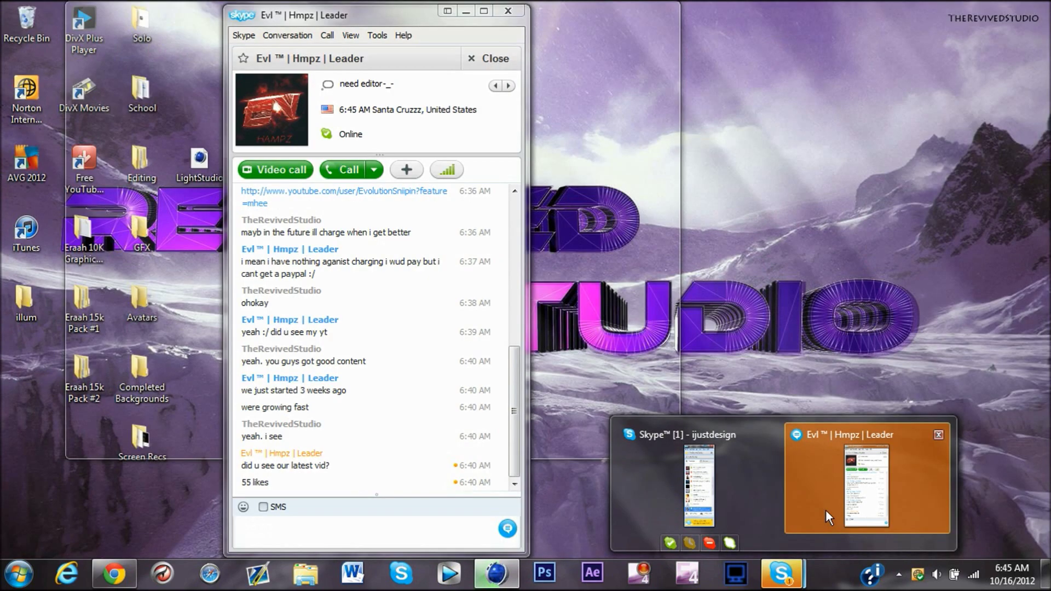
Send "yeah 55 big deal -___- it matter how much active subs u have" in the Skype chat and leave the chat.
left_click(829, 517)
type("yeah 55 big deal -___- it matter how much active subs u have")
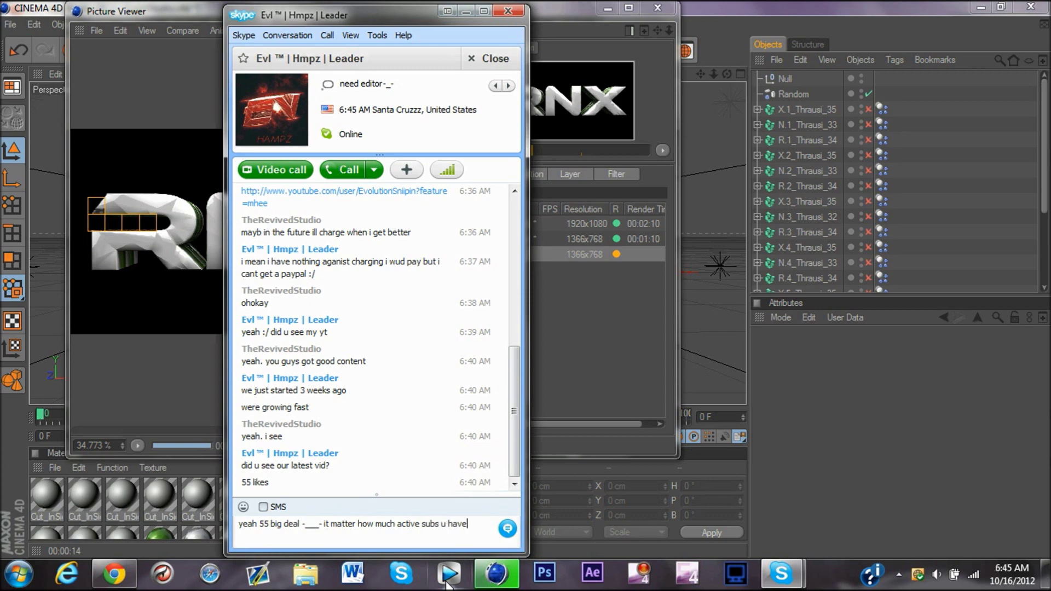
key("Return")
left_click(995, 408)
Close the Picture Viewer and check the render settings.
left_click(658, 8)
left_click(392, 51)
left_click(660, 8)
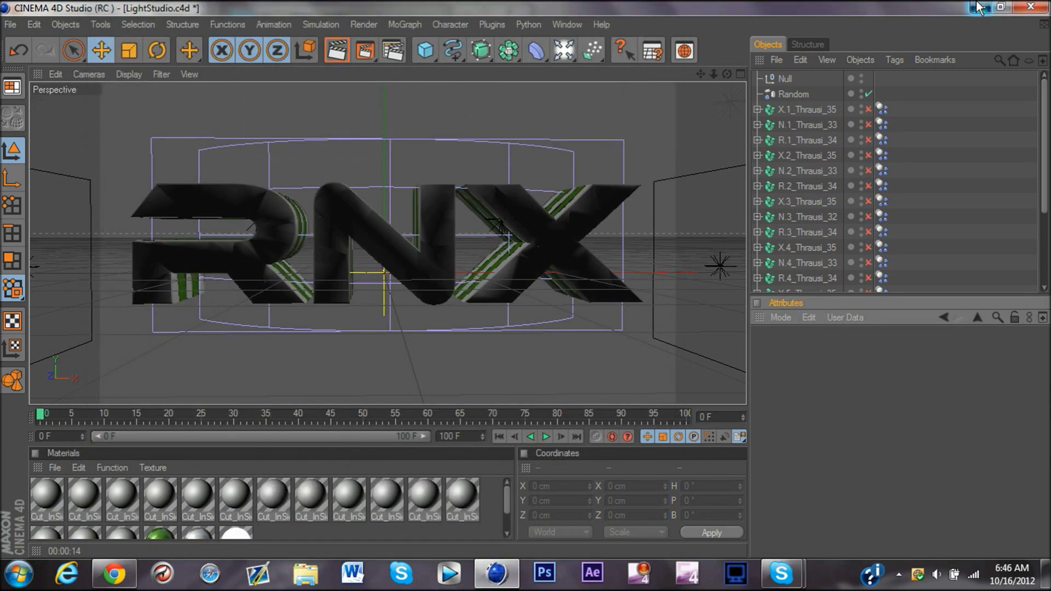
Minimize the open windows to show the desktop and switch to Photoshop.
left_click(978, 7)
left_click(980, 7)
left_click(463, 6)
right_click(495, 5)
left_click(554, 113)
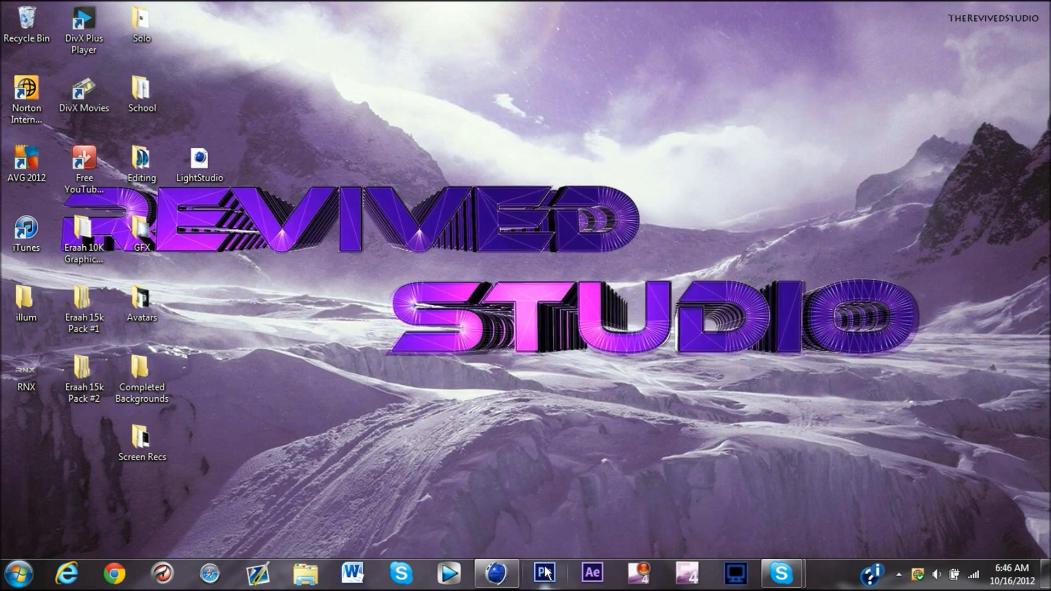
left_click(544, 573)
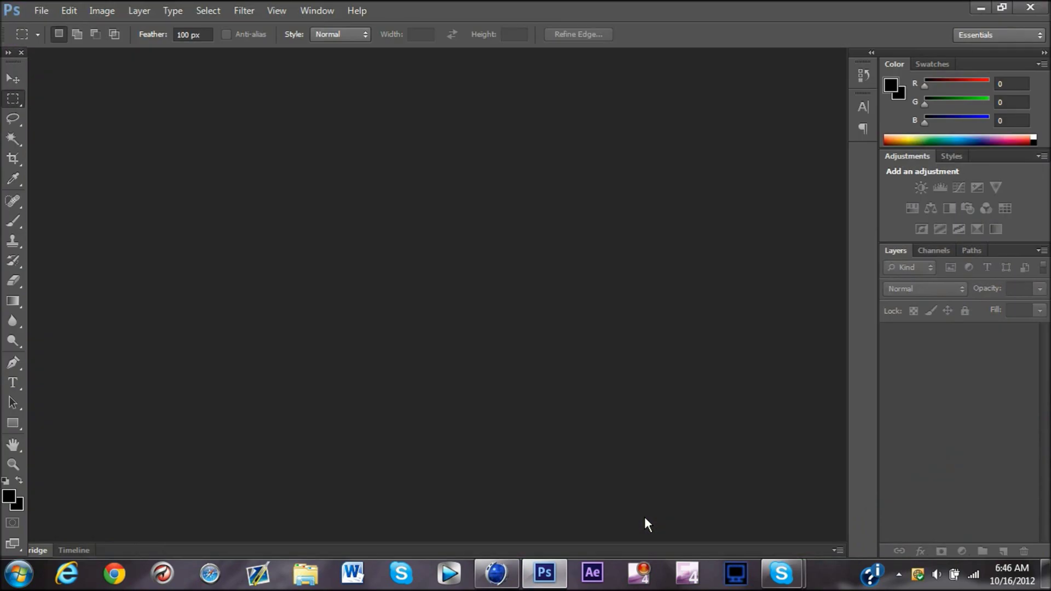
Open the Mortalv1 document from the PSD Files folder.
left_click(72, 10)
mouse_move(42, 10)
left_click(78, 42)
left_click_drag(724, 180, 707, 340)
double_click(449, 273)
double_click(455, 245)
double_click(445, 216)
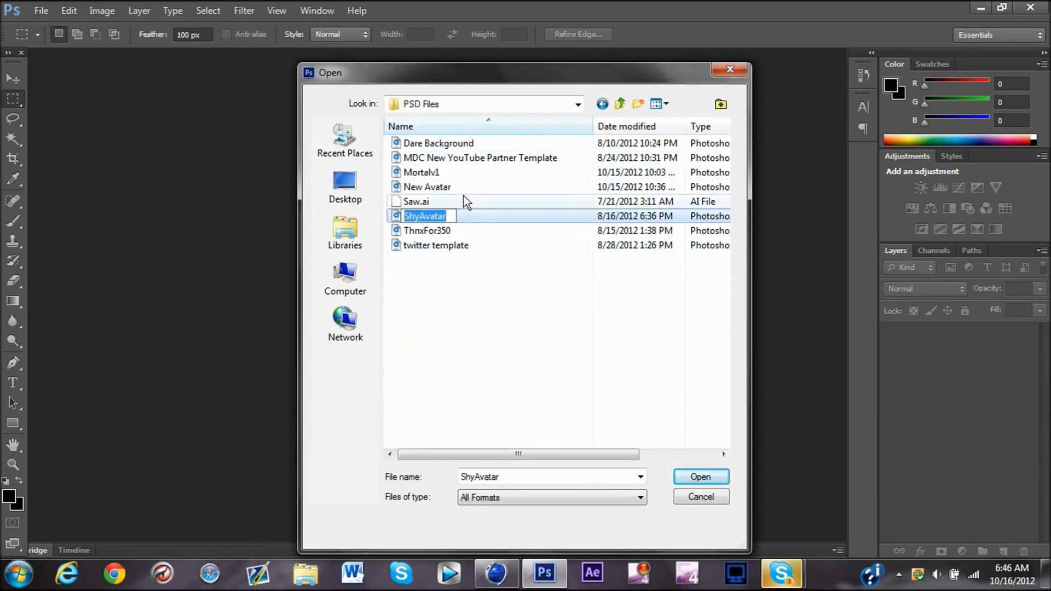
double_click(462, 173)
Send "i see" in the waiting Skype chat and return to Photoshop.
mouse_move(737, 473)
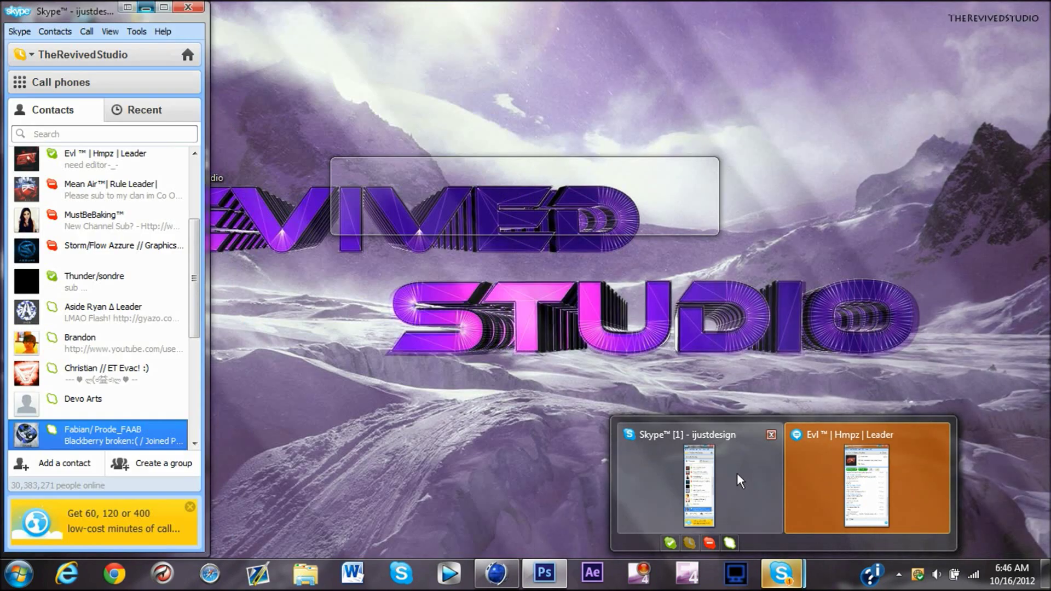
left_click(833, 476)
type("i see")
key("Return")
left_click(662, 419)
Delete the template's old logo layer located above the Glass_Cracks_03 layer.
scroll(1004, 459, "down", 1)
left_click(993, 485)
left_click(978, 436)
scroll(974, 462, "down", 2)
right_click(952, 427)
left_click(846, 68)
key("Return")
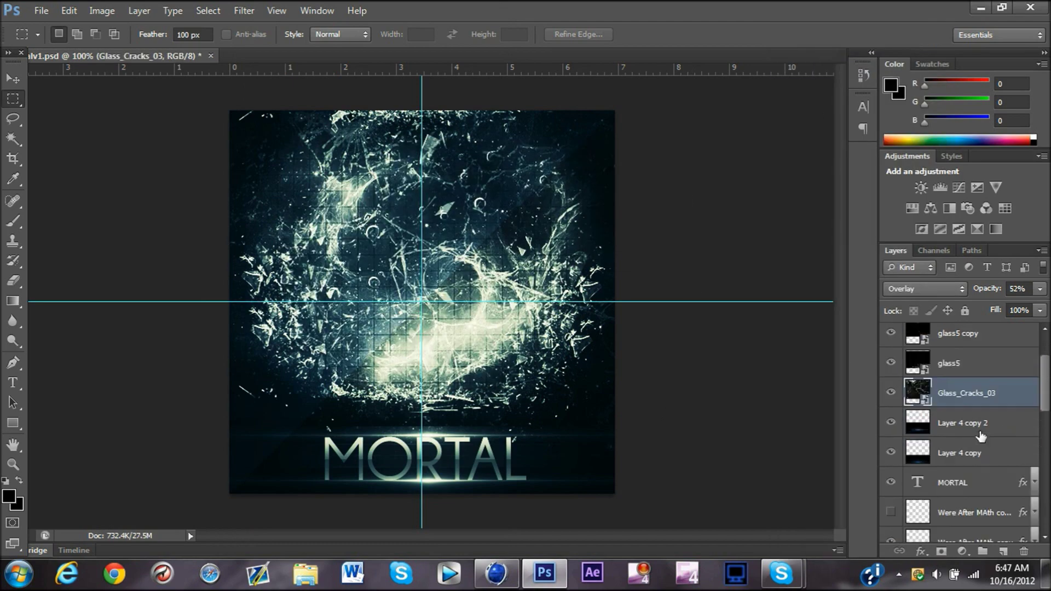
Place the RNX render from the desktop into the Mortalv1 document and maximize the Photoshop window again.
left_click(1003, 6)
left_click_drag(515, 90, 667, 51)
left_click_drag(574, 376, 574, 376)
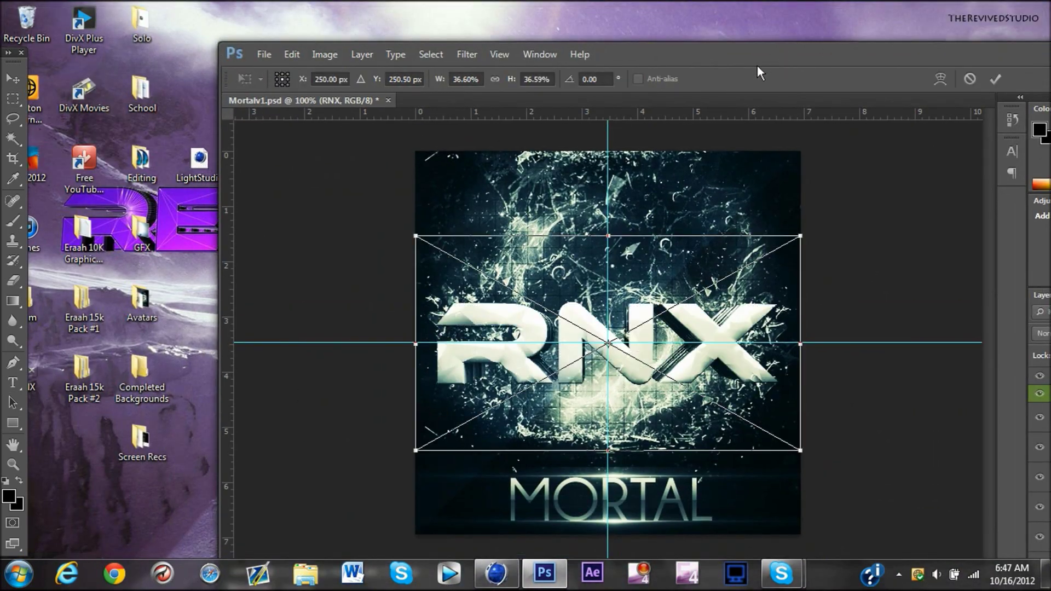
double_click(757, 64)
Scale down the placed RNX render with its rotation at 0, center it on the guides and commit the placement.
left_click_drag(616, 195, 644, 164, "shift")
double_click(372, 33)
type("00.00")
key("Return")
left_click_drag(587, 253, 587, 210)
left_click_drag(619, 145, 560, 180, "shift")
left_click_drag(509, 211, 532, 239)
key("v")
key("Return")
Replace the MORTAL caption text below the logo with "The RNX".
scroll(976, 441, "down", 4)
left_click(956, 378)
left_click(13, 382)
double_click(427, 457)
key("BackSpace")
type("RNX")
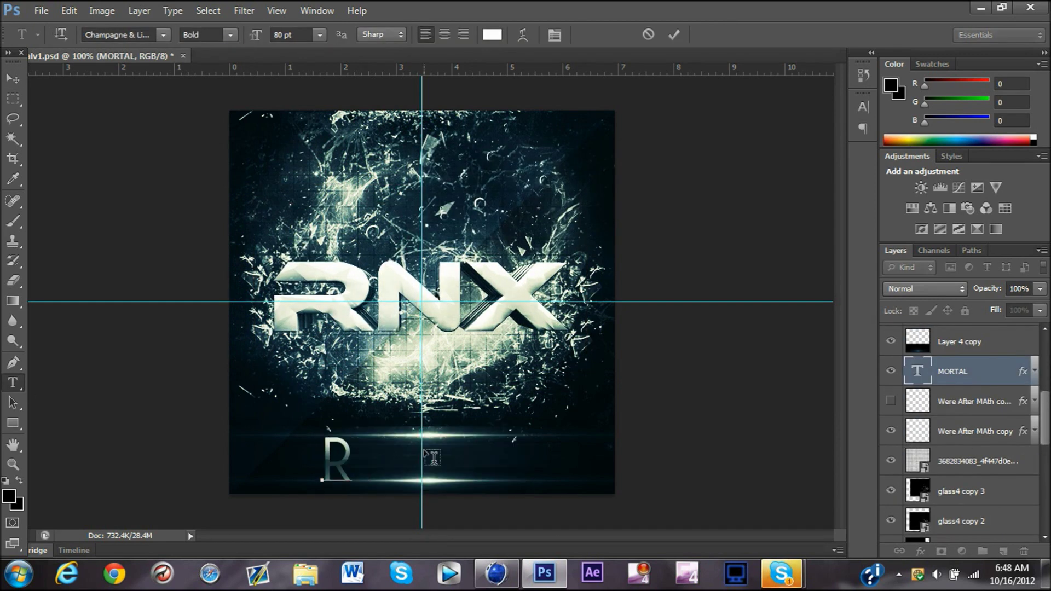
key("BackSpace")
key("BackSpace")
key("BackSpace")
type("The RNX")
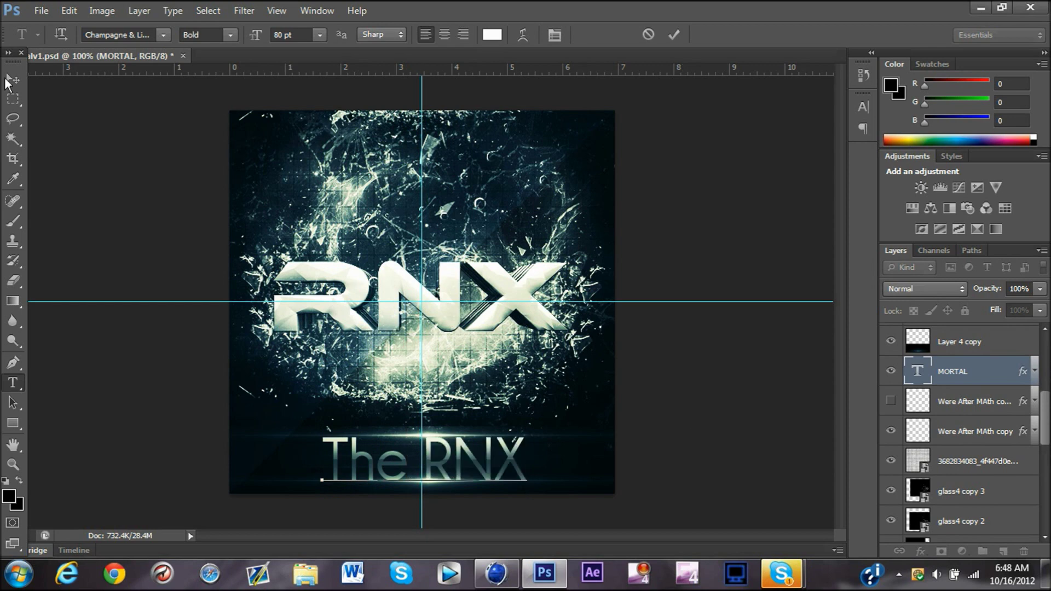
left_click(9, 81)
Duplicate the glass4 copy 3 layer, then rotate the copy and move its shards to the upper-right part of the artwork.
scroll(992, 417, "down", 8)
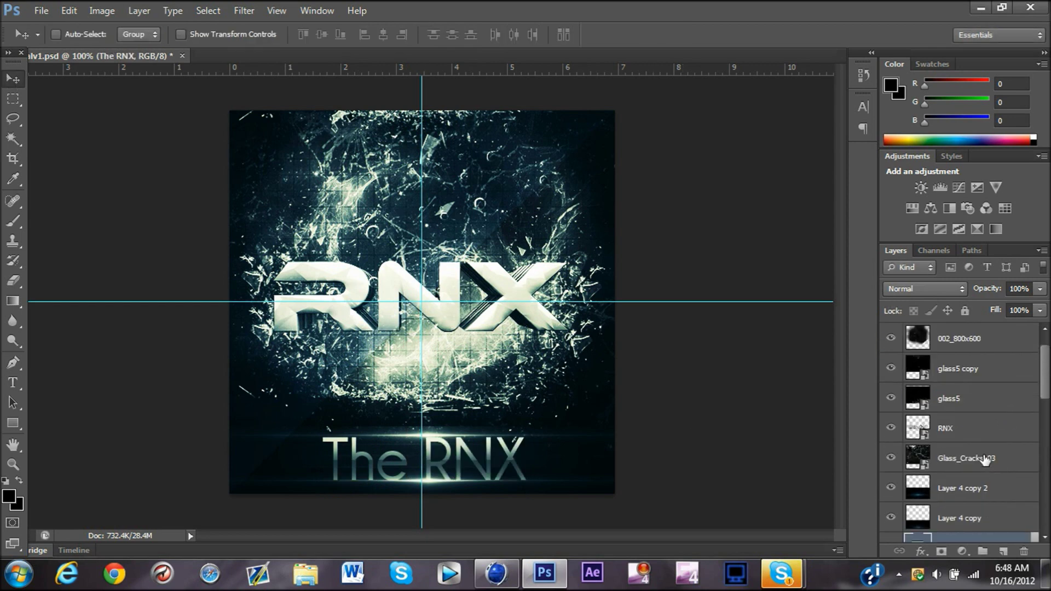
left_click(997, 475)
left_click_drag(454, 188, 455, 190)
right_click(1004, 474)
left_click(855, 49)
left_click(653, 176)
key("ctrl+t")
left_click_drag(291, 109, 201, 259, "shift")
left_click_drag(660, 291, 640, 179)
key("Return")
left_click_drag(557, 213, 583, 193)
Duplicate the glass4 copy 4 layer, flip the copy and move its shards to the upper-left part of the artwork.
right_click(1006, 474)
left_click(848, 47)
left_click(662, 175)
key("ctrl+t")
right_click(601, 204)
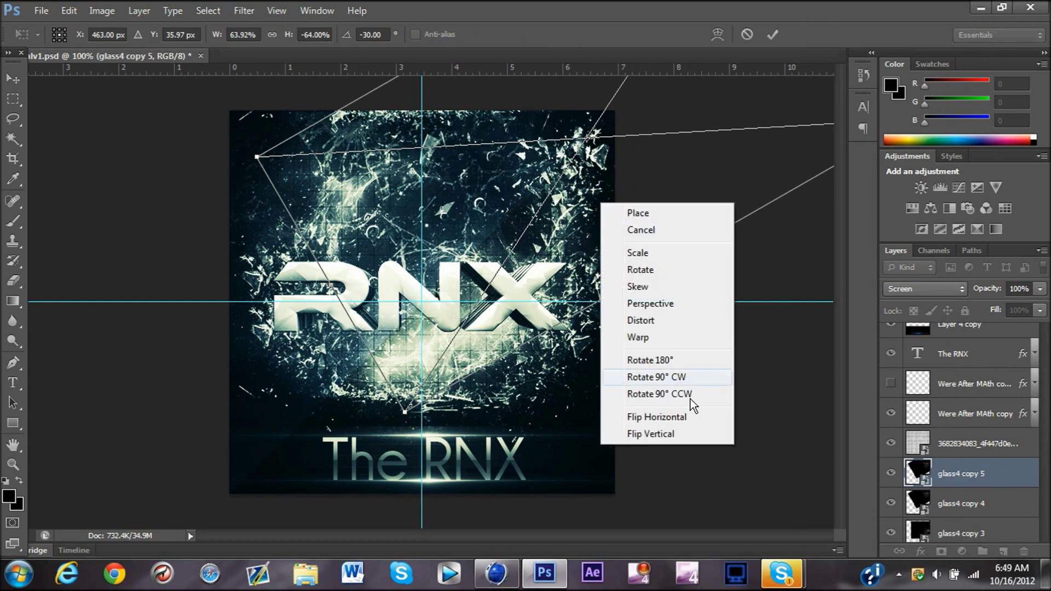
left_click(677, 431)
left_click_drag(692, 211, 353, 222)
right_click(388, 227)
left_click(438, 458)
right_click(353, 192)
left_click(451, 411)
key("v")
left_click(499, 215)
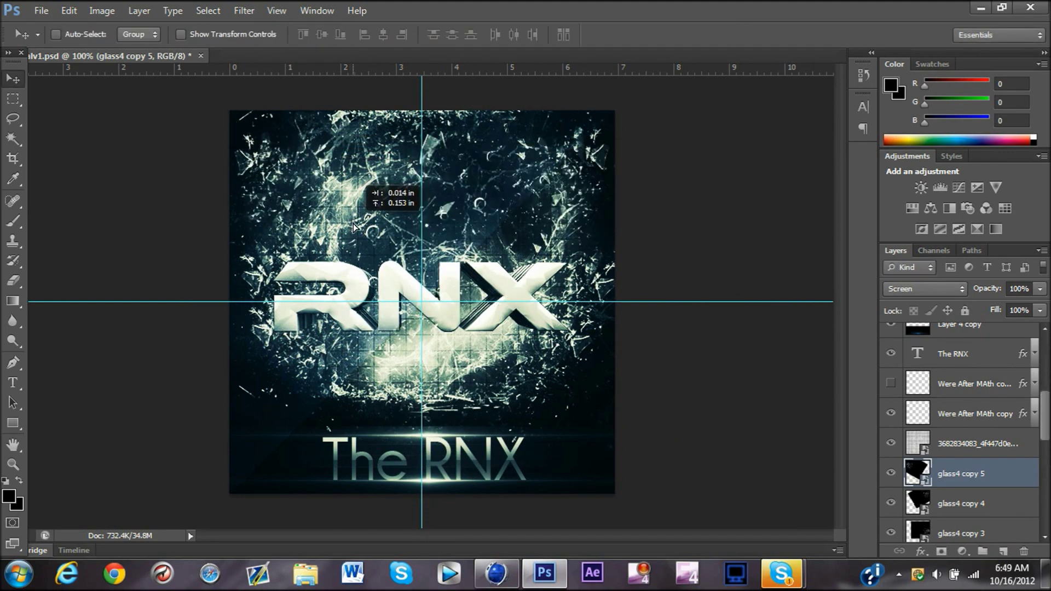
Duplicate glass4 copy 5, flip the copy, rotate it to -161.43° and place its shards at the artwork's lower right.
right_click(1008, 474)
left_click(898, 48)
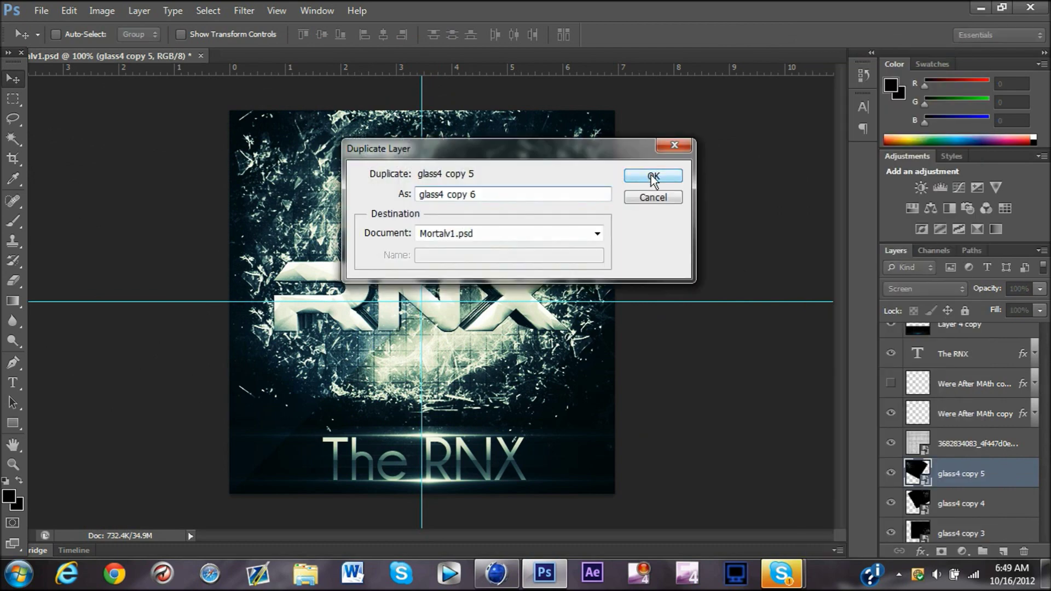
left_click(652, 178)
key("ctrl+t")
right_click(369, 188)
left_click(416, 419)
left_click_drag(374, 173, 660, 188)
right_click(513, 178)
left_click(560, 408)
left_click_drag(583, 256, 558, 344)
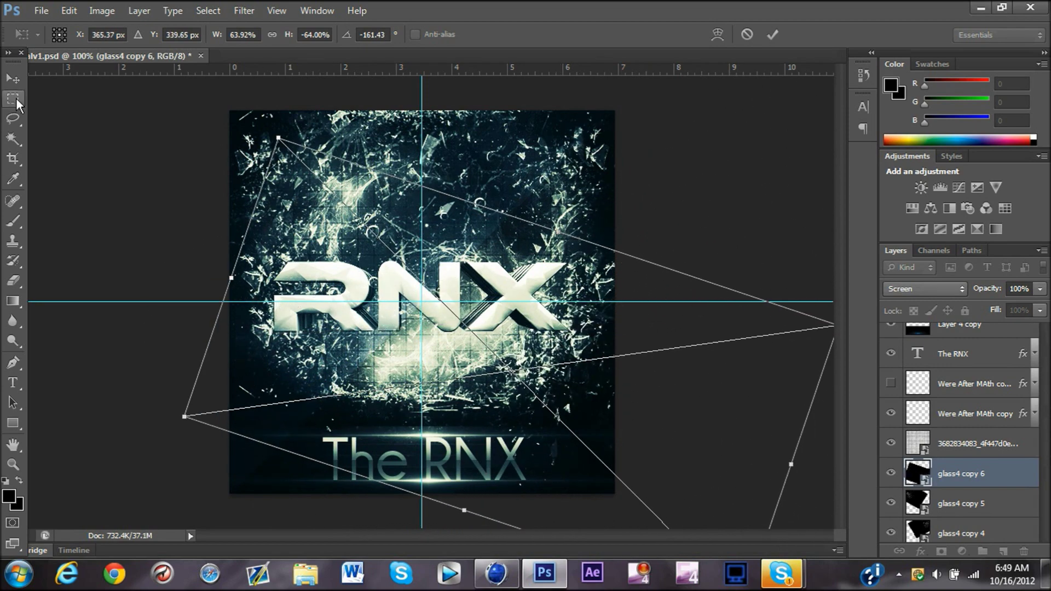
left_click(13, 79)
key("Return")
Duplicate glass4 copy 6, mirror the copy and place its shards at the artwork's lower left.
right_click(993, 478)
left_click(899, 49)
left_click(649, 177)
key("ctrl+t")
right_click(590, 142)
left_click(608, 355)
left_click_drag(591, 360, 437, 368)
left_click(13, 79)
left_click(508, 227)
Duplicate glass4 copy 7, rotate the copy to about -55° and move its shards over the upper right of the artwork.
scroll(979, 442, "up", 2)
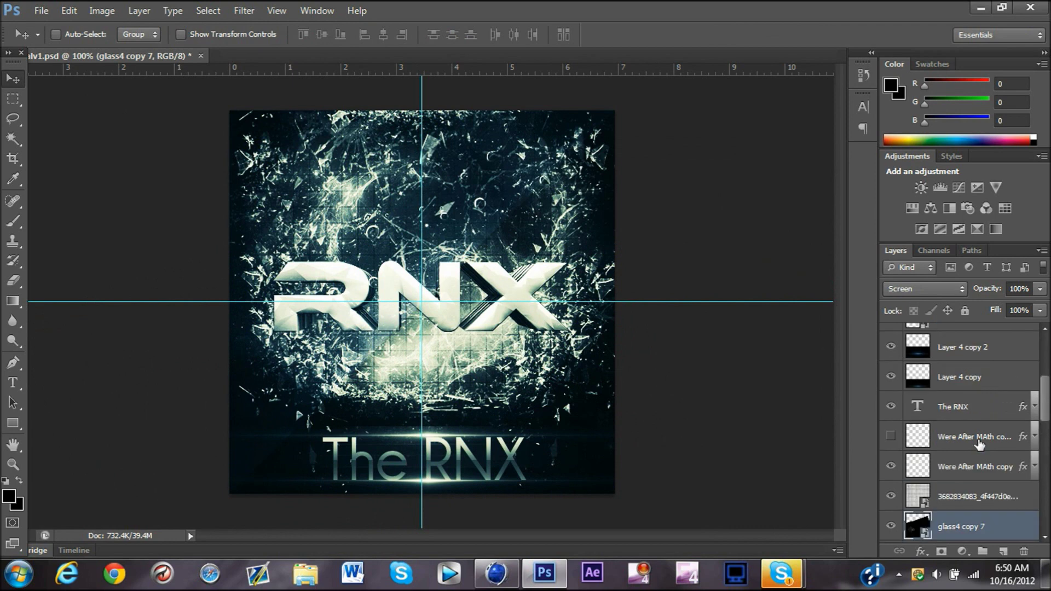
scroll(980, 445, "up", 2)
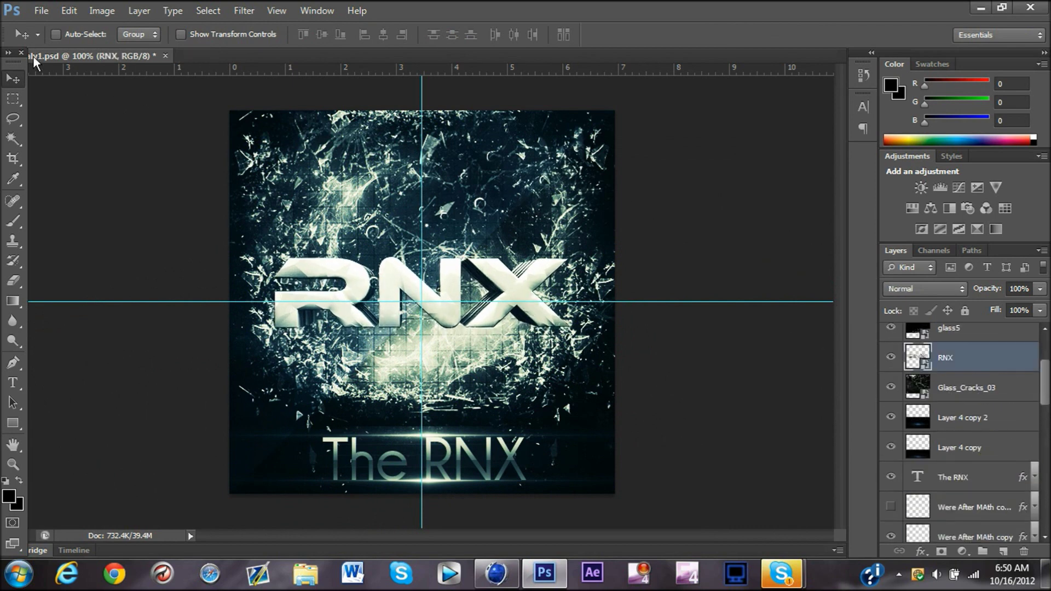
scroll(1024, 383, "up", 3)
scroll(1016, 405, "down", 8)
right_click(990, 439)
left_click(887, 51)
left_click(649, 177)
key("ctrl+t")
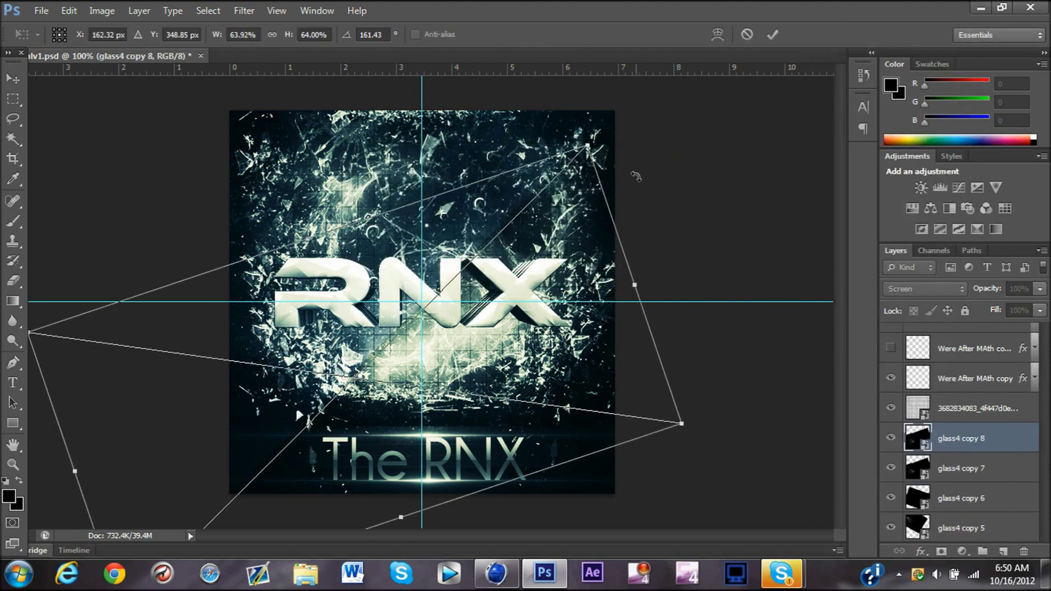
left_click_drag(531, 300, 730, 126)
left_click_drag(165, 215, 683, 108)
left_click_drag(682, 108, 635, 84)
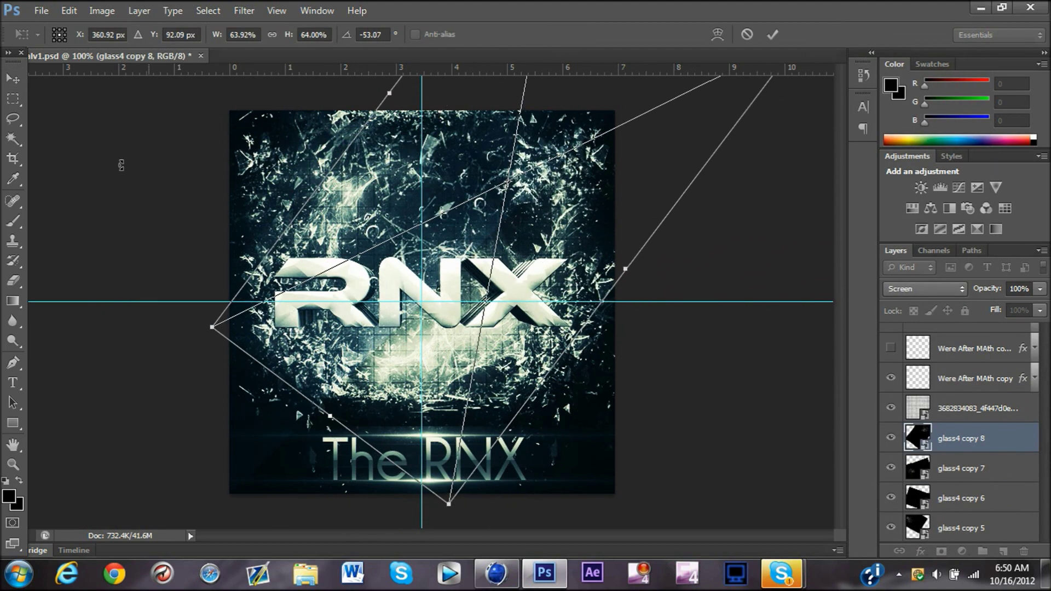
left_click_drag(122, 166, 122, 177)
left_click_drag(563, 227, 542, 220)
key("Return")
Duplicate glass4 copy 8, flip the copy vertically and place its shards over the upper left of the artwork.
right_click(962, 438)
left_click(860, 52)
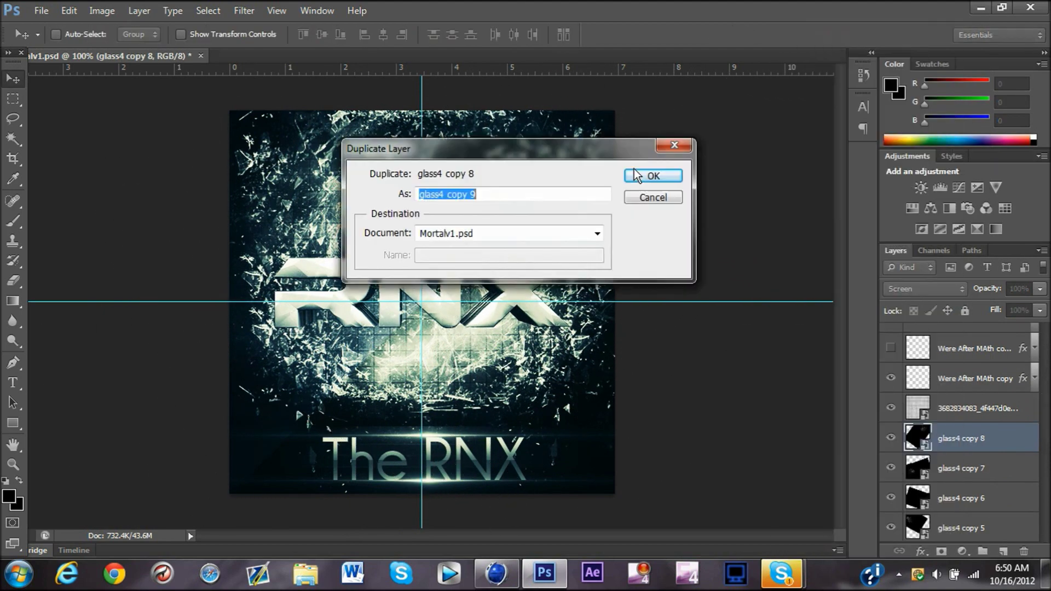
left_click(649, 175)
key("ctrl+t")
right_click(554, 196)
left_click(604, 427)
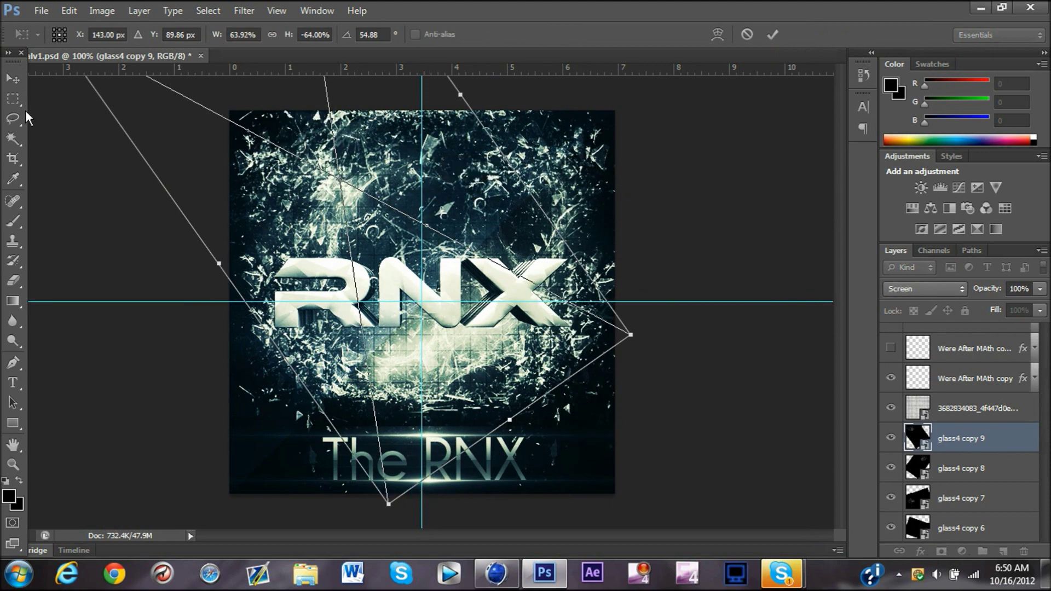
key("Return")
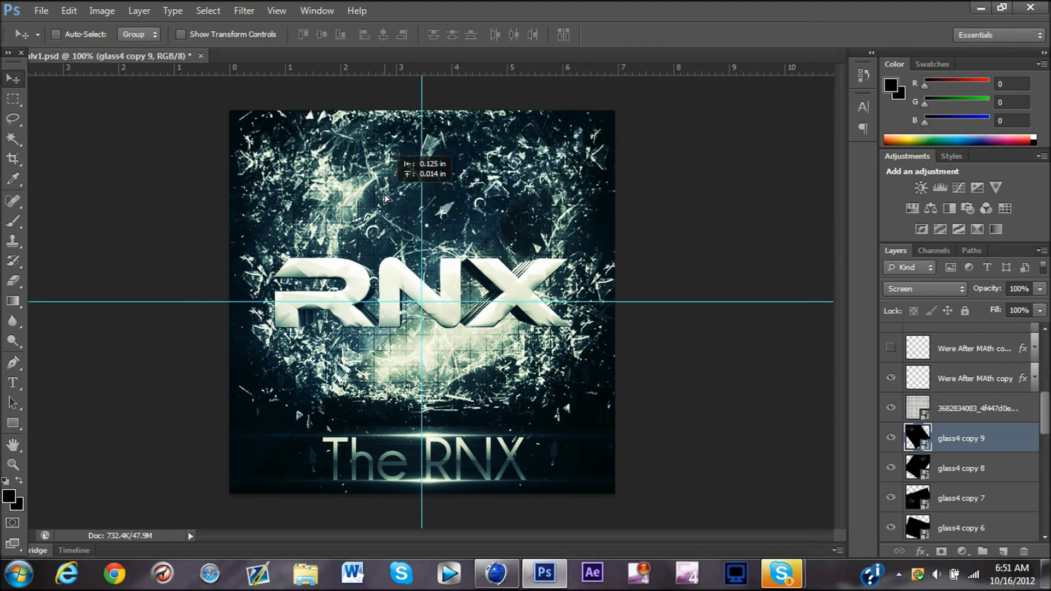
Try erasing on the 002_800x600 layer and the lower background layers such as 8 copy, and undo the erasing.
scroll(1021, 401, "down", 1)
scroll(1019, 395, "up", 8)
left_click(1007, 382)
scroll(951, 400, "down", 15)
scroll(959, 416, "down", 1)
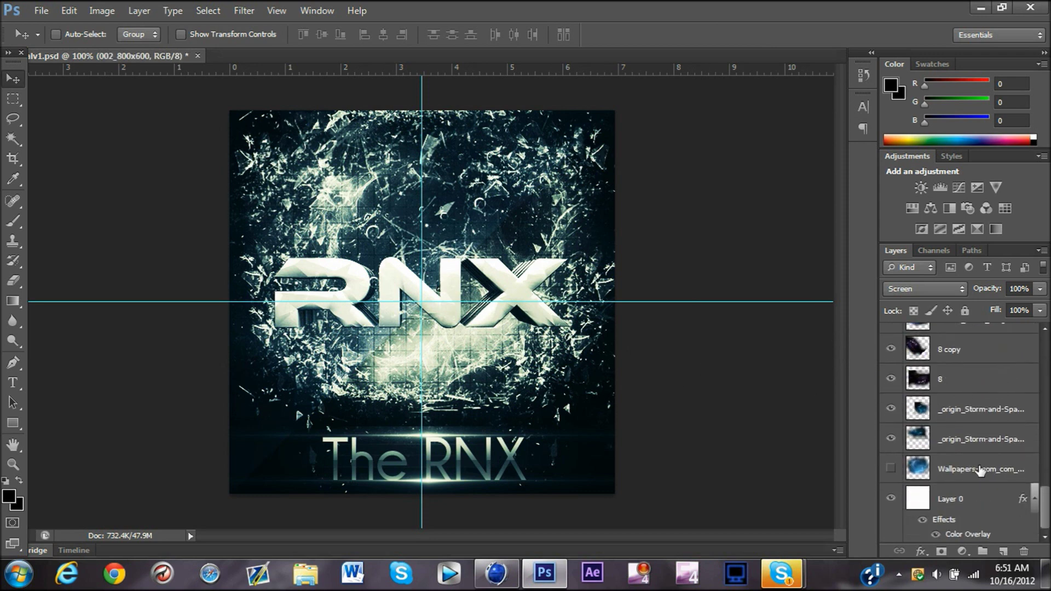
left_click(537, 293)
left_click(549, 221)
left_click(537, 293)
left_click(549, 221)
left_click(993, 446)
scroll(993, 446, "up", 1)
left_click(993, 445)
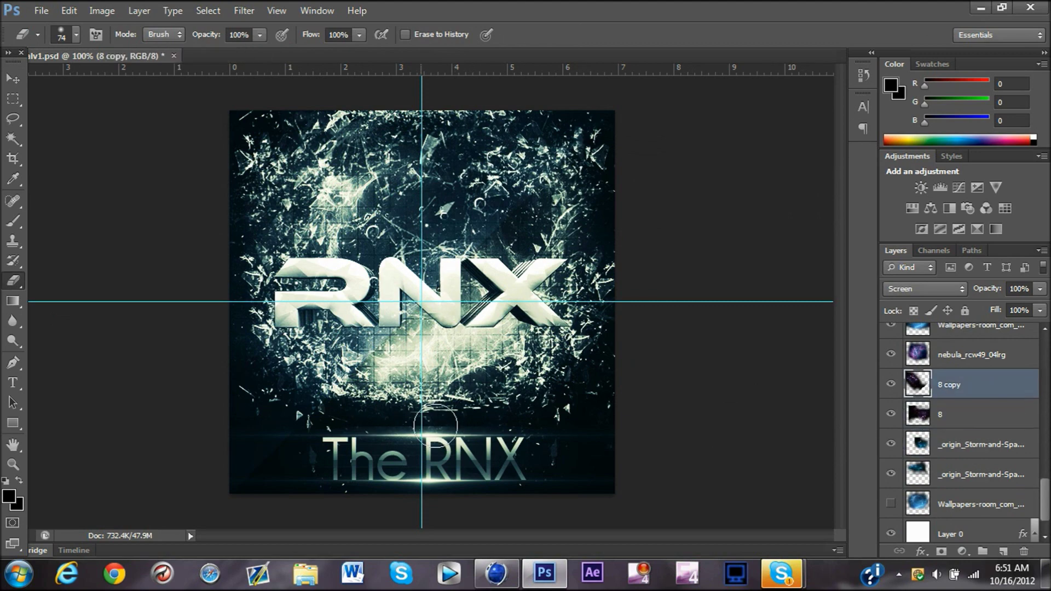
scroll(966, 402, "up", 1)
left_click(69, 10)
left_click(101, 43)
Try rasterizing and erasing the glass4 shard layers around the caption, and step back through the changes.
scroll(953, 394, "up", 3)
left_click(981, 406)
left_click(1001, 436)
left_click(479, 407)
left_click(530, 226)
left_click(69, 11)
left_click(118, 43)
left_click(589, 434)
left_click(531, 227)
left_click(575, 434)
left_click(69, 10)
left_click(118, 43)
Rasterize the glass5, glass5 copy and Glass_Cracks_03 layers, try erasing above the caption and undo the eraser strokes.
scroll(1003, 378, "down", 6)
scroll(1005, 392, "up", 15)
scroll(1005, 400, "up", 6)
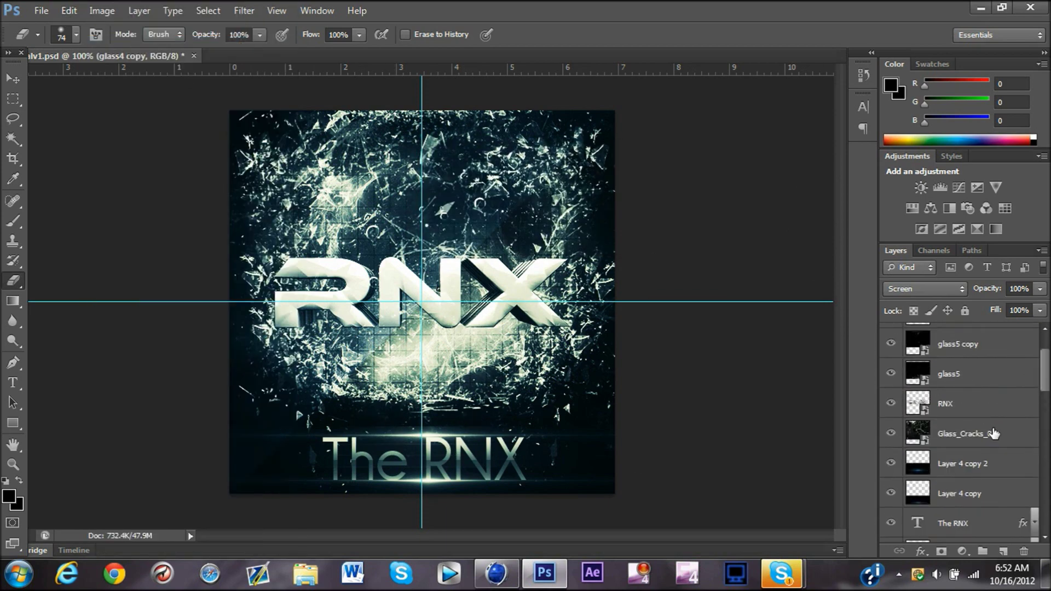
left_click(994, 412)
left_click(523, 410)
left_click(531, 226)
left_click_drag(481, 410, 383, 407)
left_click(69, 10)
left_click(181, 47)
left_click(379, 433)
key("Return")
left_click(69, 10)
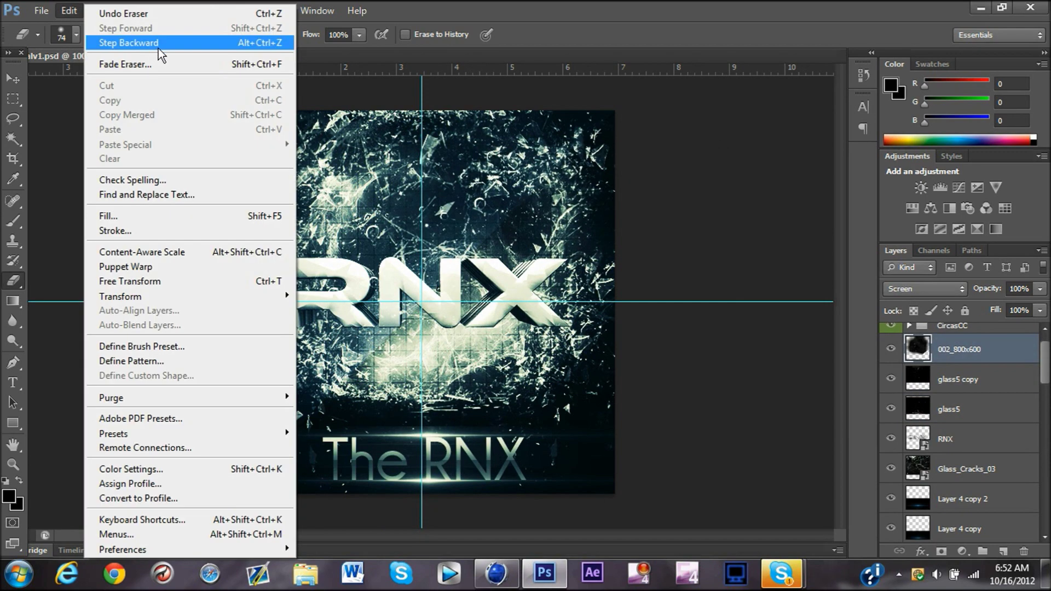
left_click(159, 47)
left_click(468, 360)
key("Return")
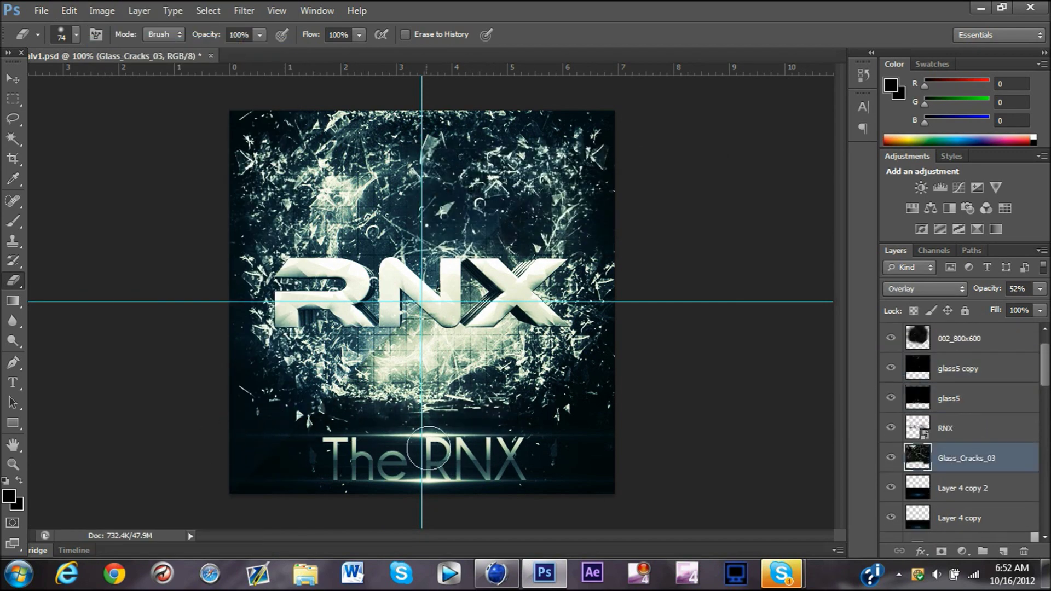
scroll(966, 394, "up", 2)
left_click(41, 10)
left_click(34, 40)
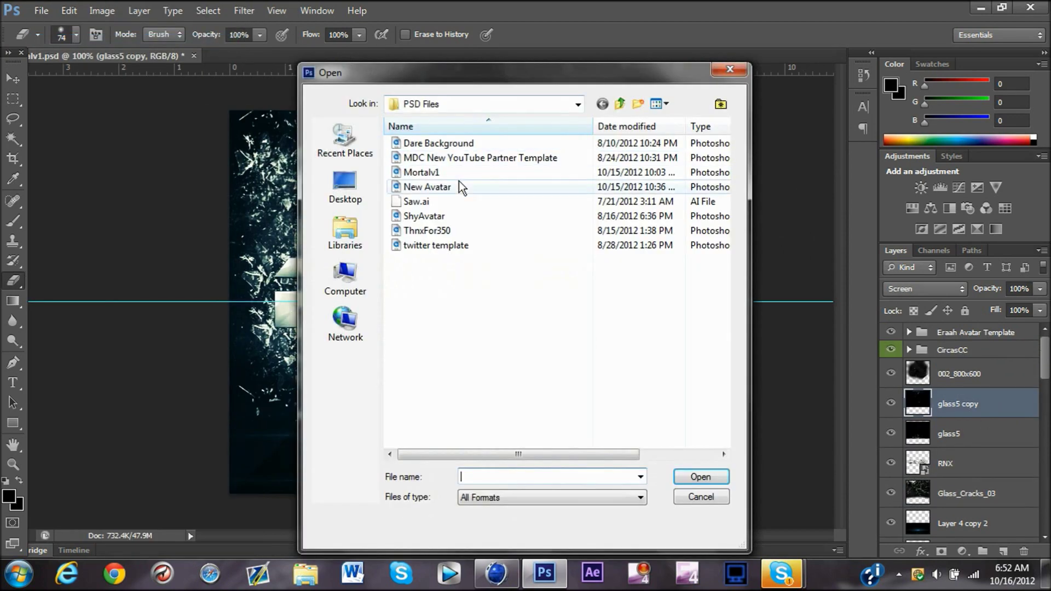
left_click(730, 69)
Save the layered artwork to the Desktop as a Photoshop file named RNX.
left_click(69, 11)
left_click(99, 191)
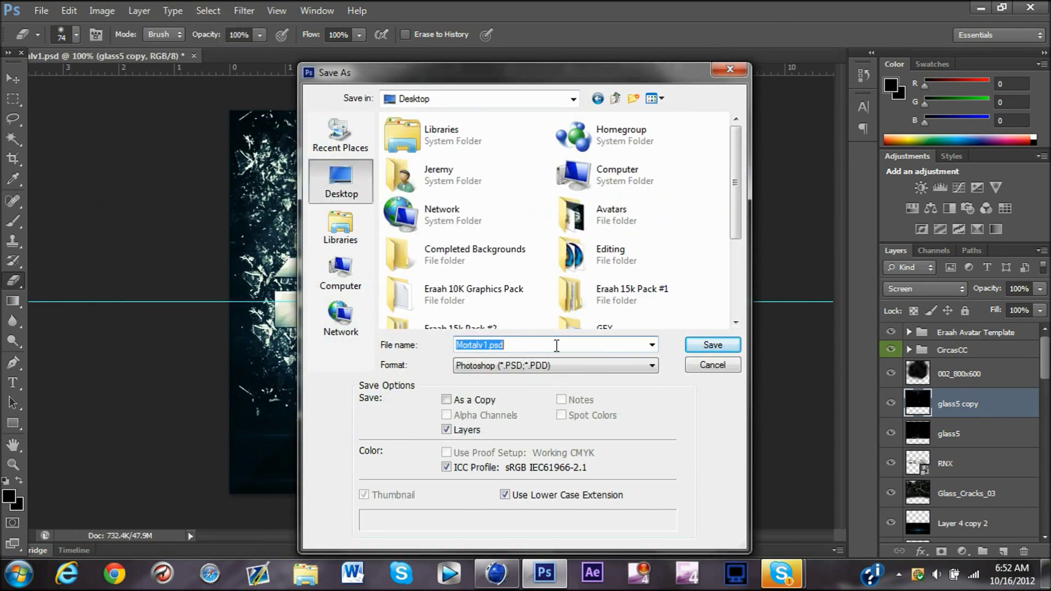
type("RNX")
key("Return")
key("Return")
Save a copy of the artwork to the Desktop in PNG format as RNX.png.
left_click(41, 10)
left_click(62, 195)
left_click(618, 365)
left_click(493, 543)
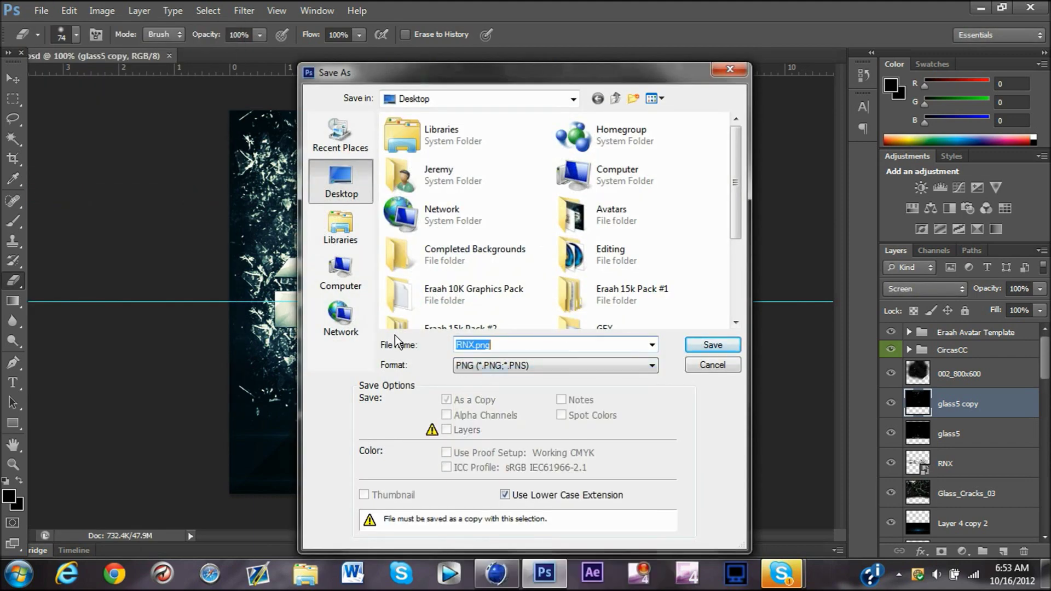
key("Return")
key("Return")
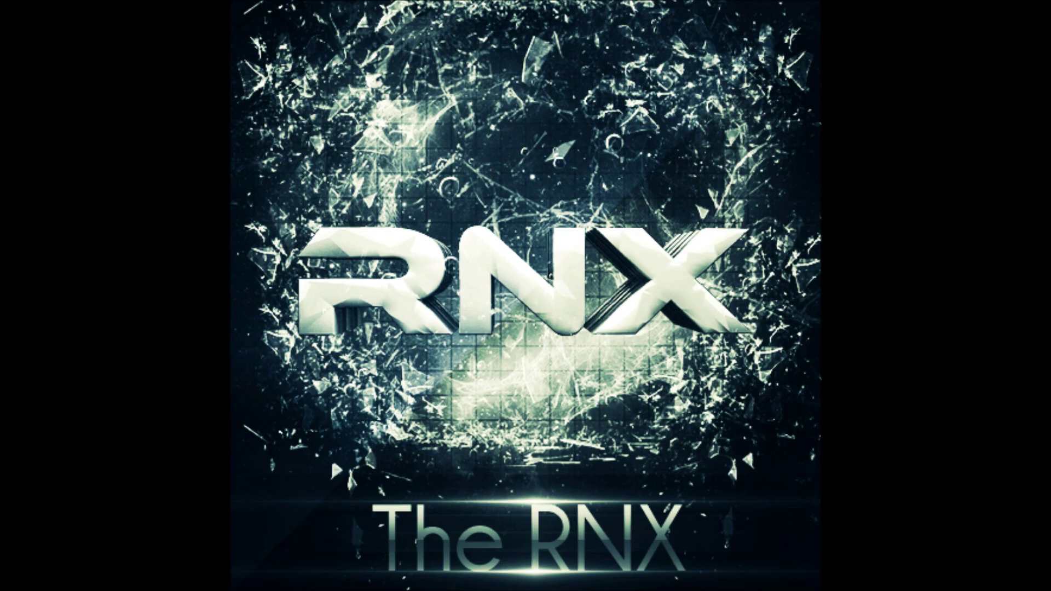